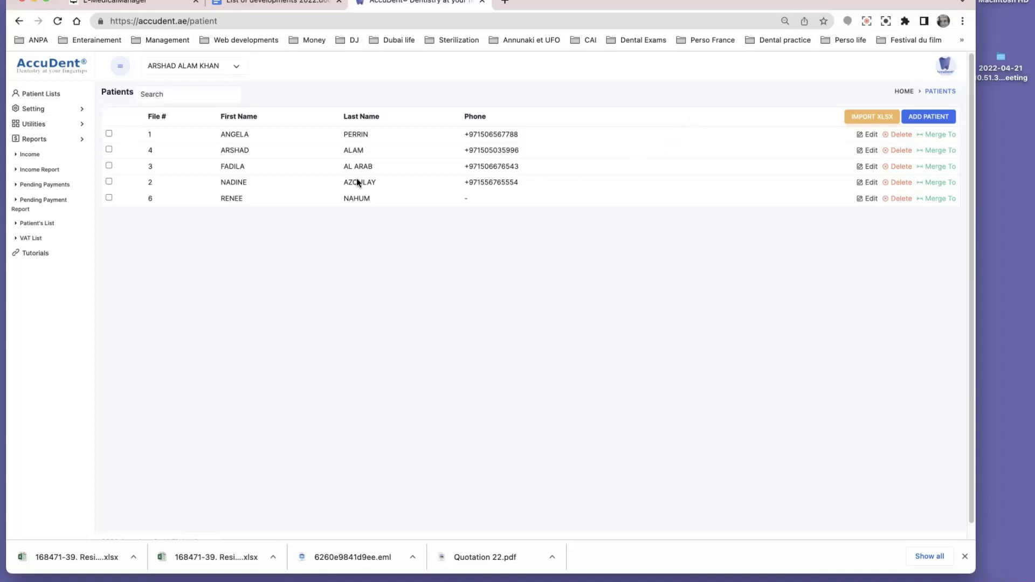
Open the chart of the third patient in the list and enlarge the browser window slightly
left_click(245, 170)
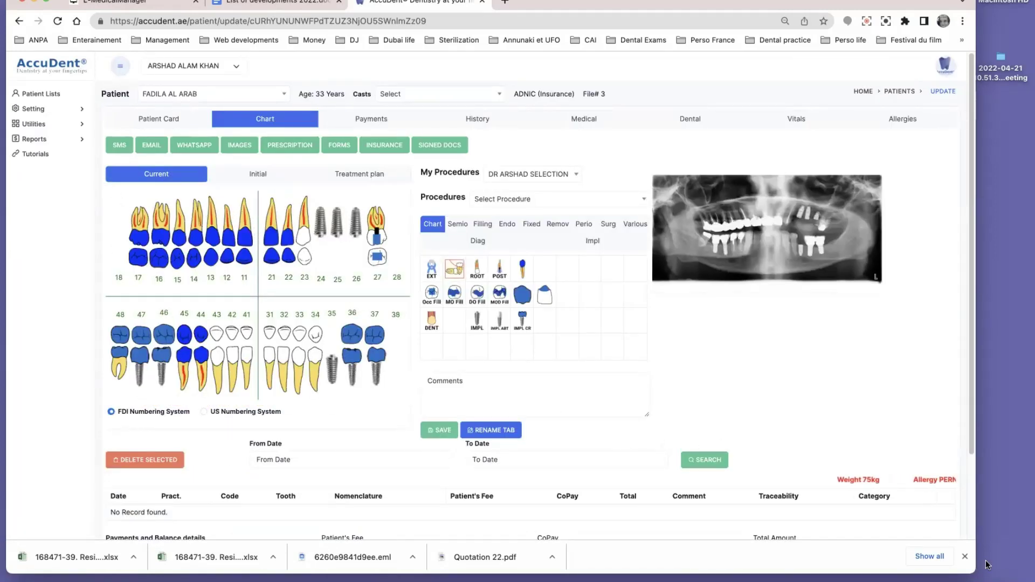
left_click_drag(975, 573, 1002, 581)
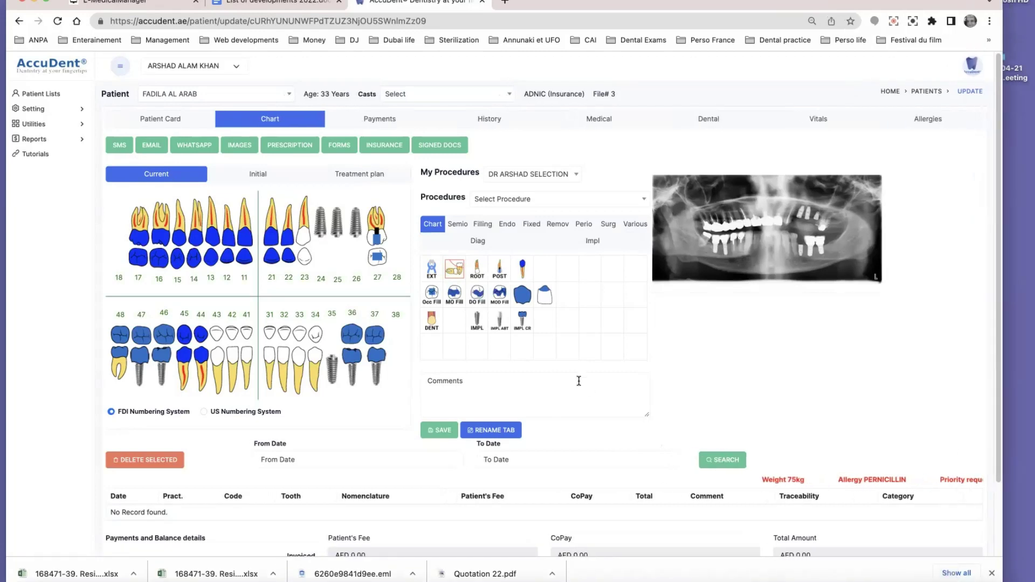
scroll(547, 371, "down", 2)
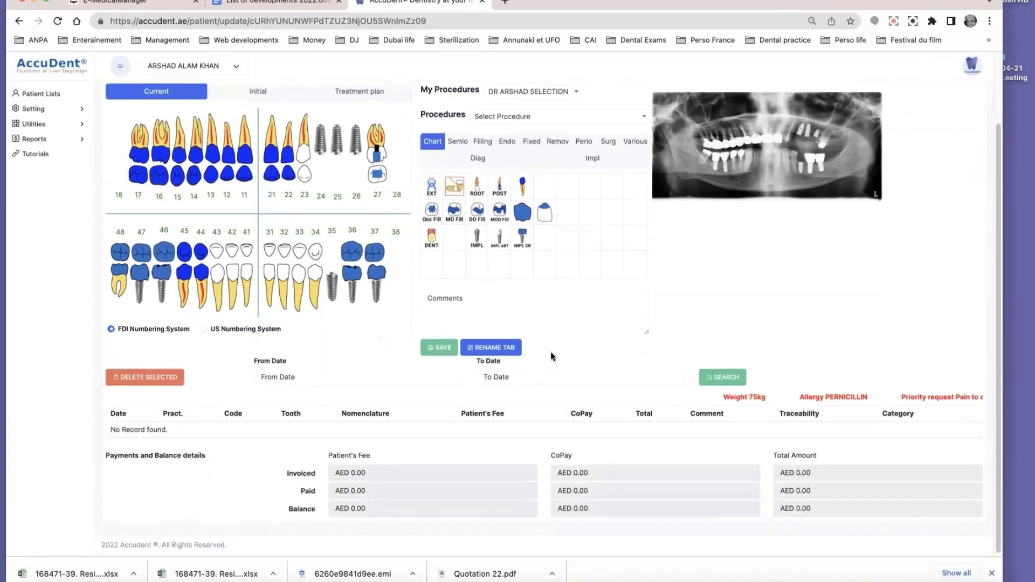
Record a Root canal Anterior procedure from the Endo category on tooth 31
left_click(509, 143)
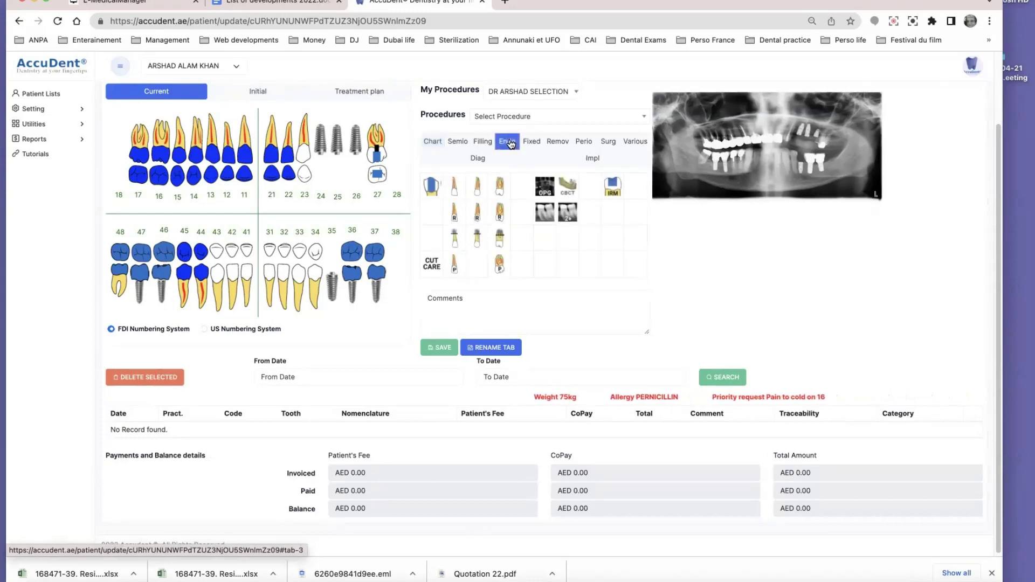
left_click(455, 186)
left_click(272, 281)
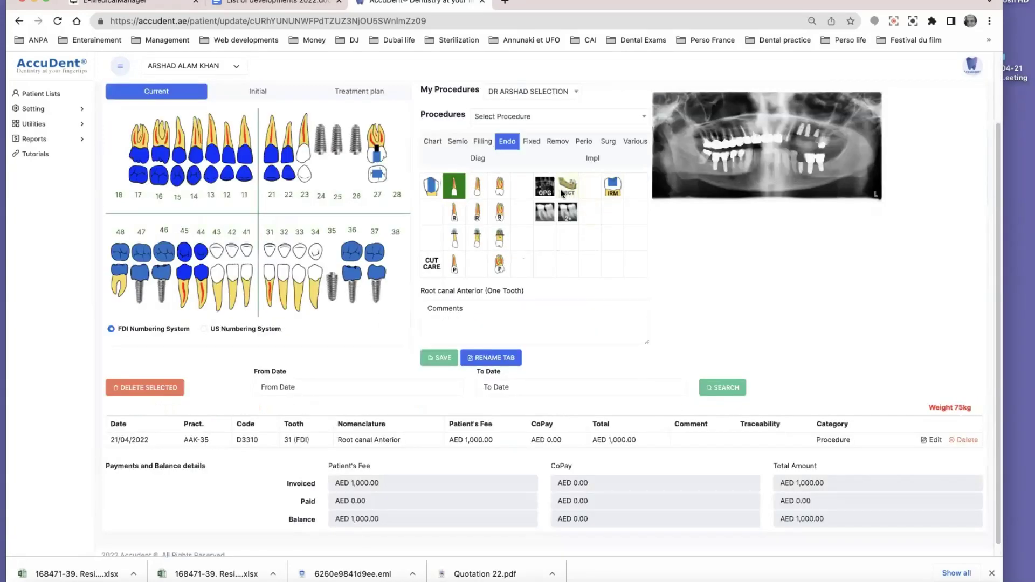
Record a Transitional Acrylic Crown from the Fixed category on tooth 31
left_click(531, 141)
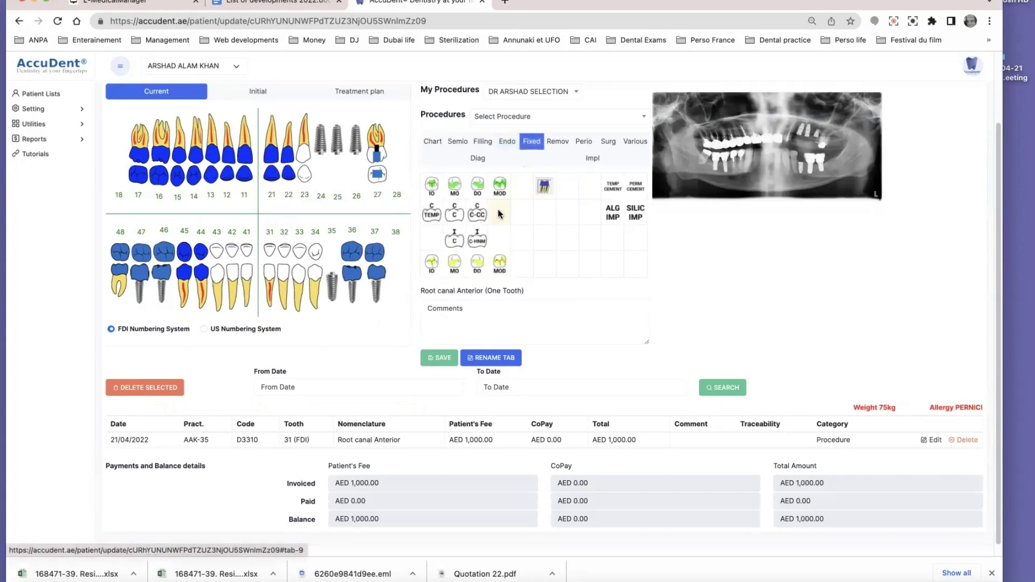
left_click(432, 213)
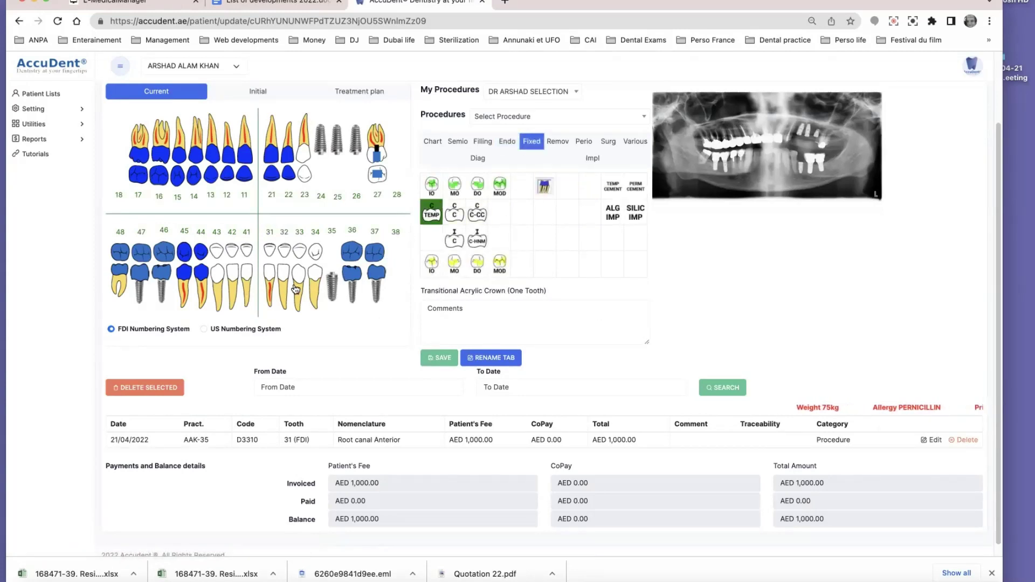
left_click(268, 279)
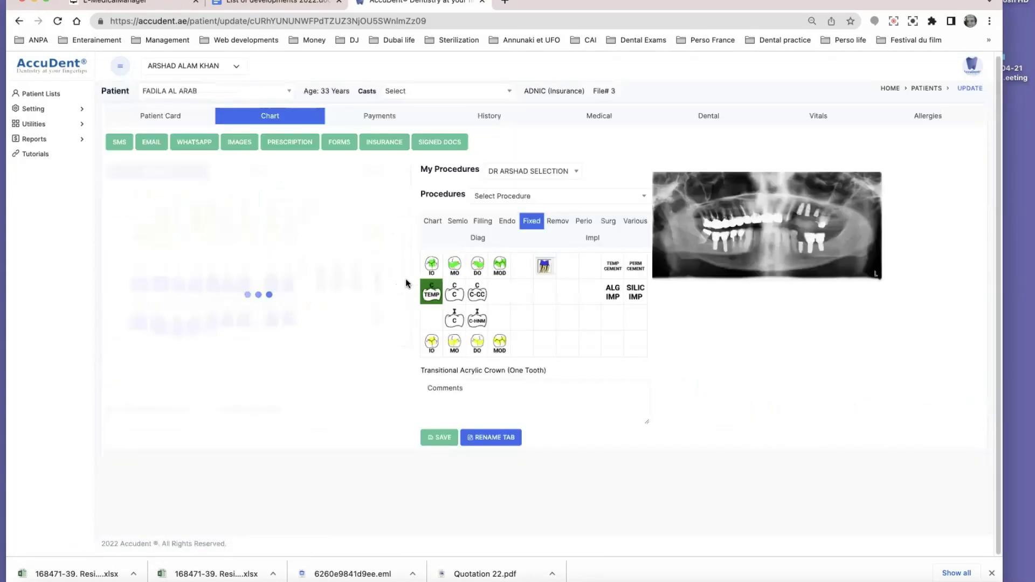
Record a Ceramic Zircon Crown on tooth 31 and apply the tooth selection
left_click(453, 213)
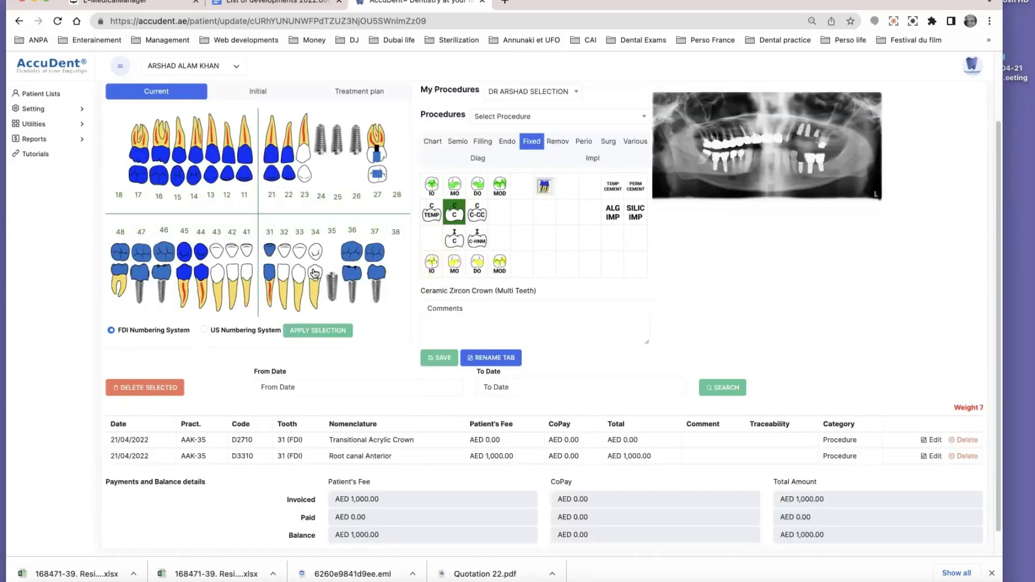
left_click(274, 278)
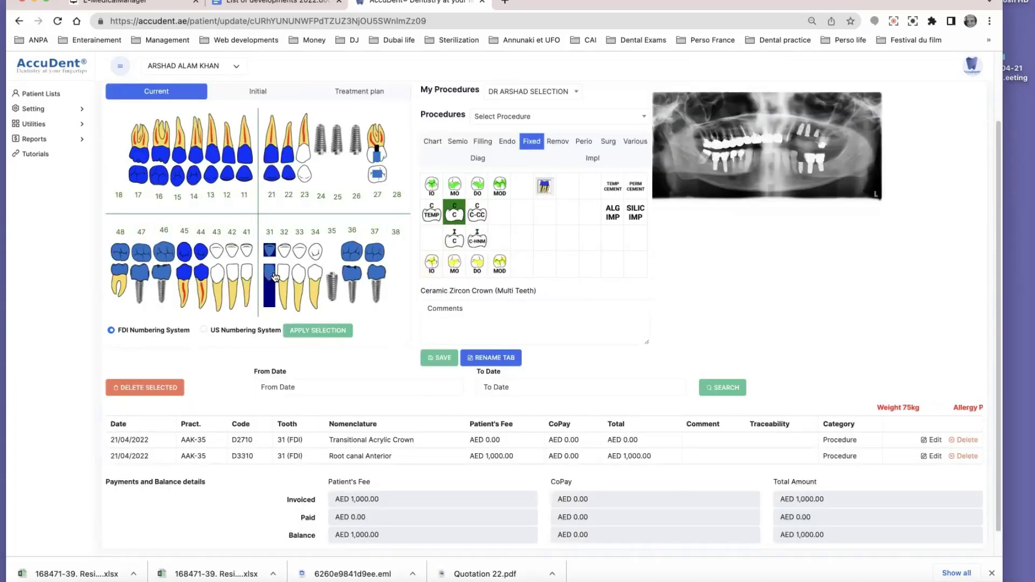
left_click(317, 331)
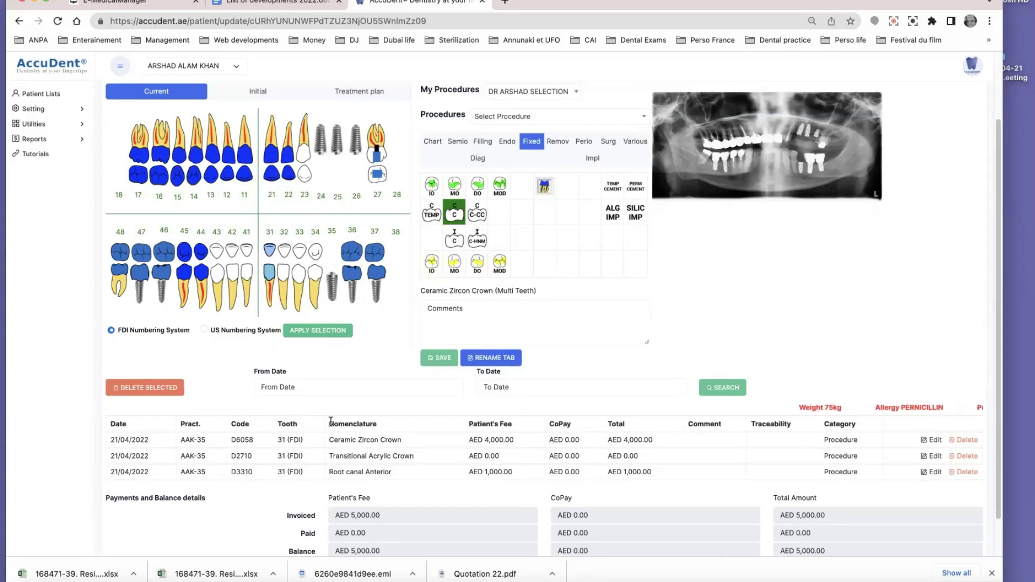
Enter 200 as the traceability of the Transitional Acrylic Crown procedure and save the changes
left_click(629, 456)
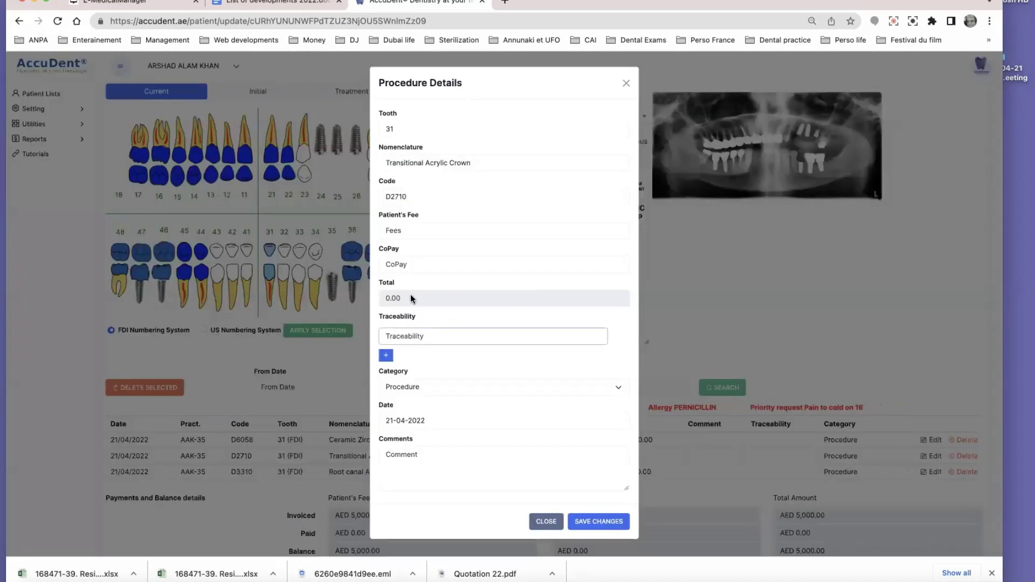
type("200")
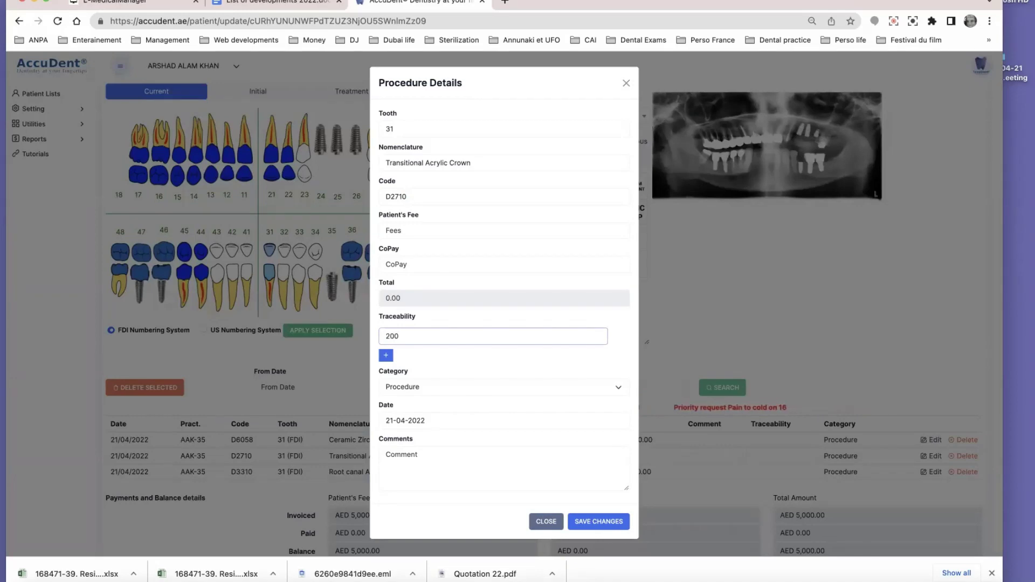
left_click(595, 521)
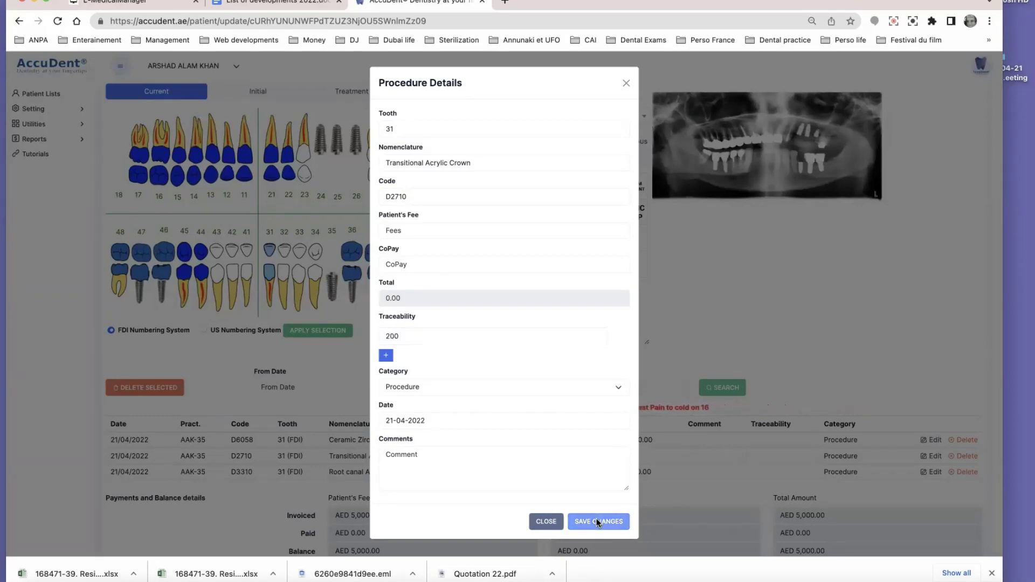
left_click(615, 89)
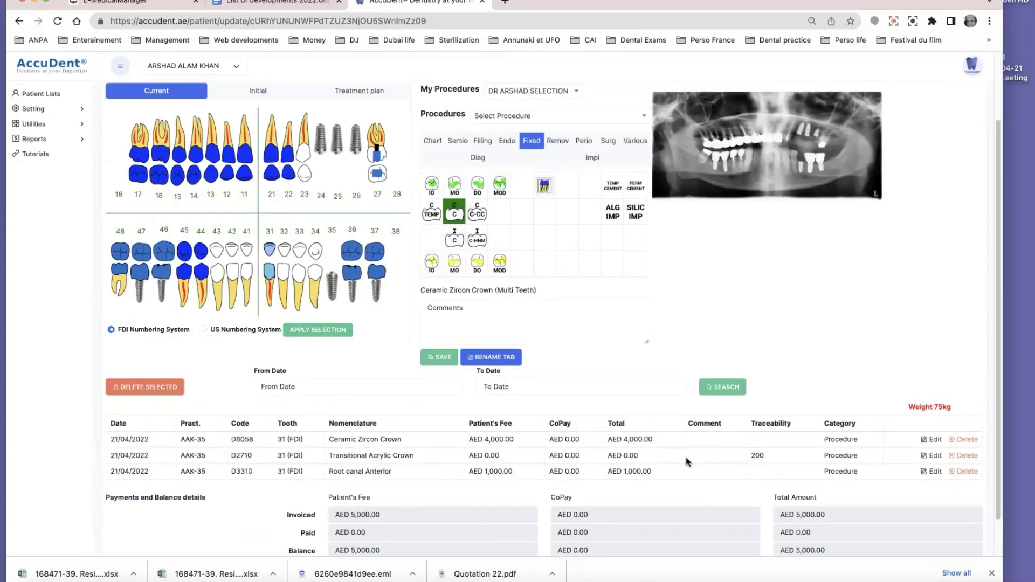
Check the balance details below the chart and the patient's payments page, and return to the chart
scroll(686, 457, "down", 1)
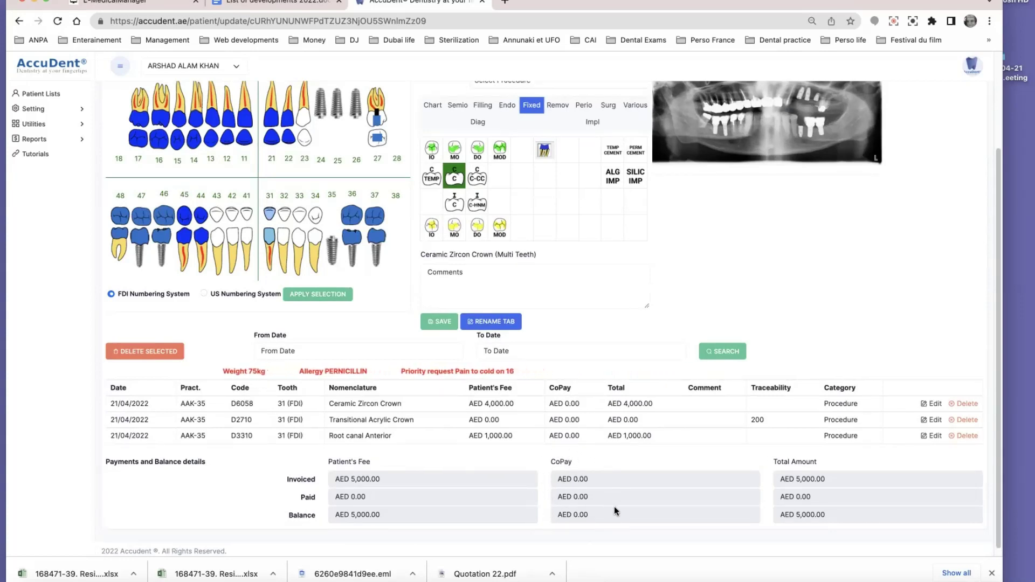
scroll(396, 238, "up", 3)
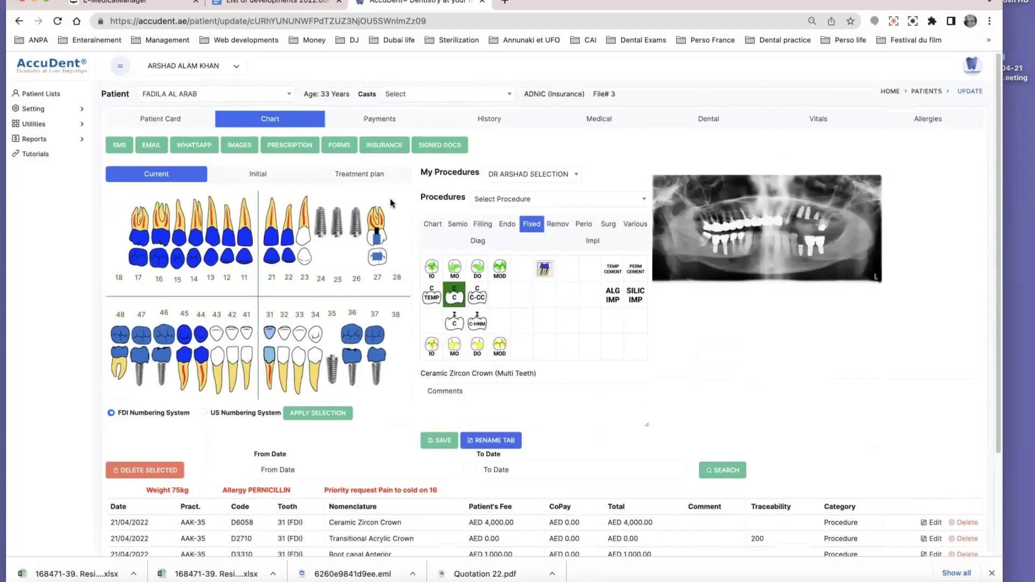
left_click(388, 121)
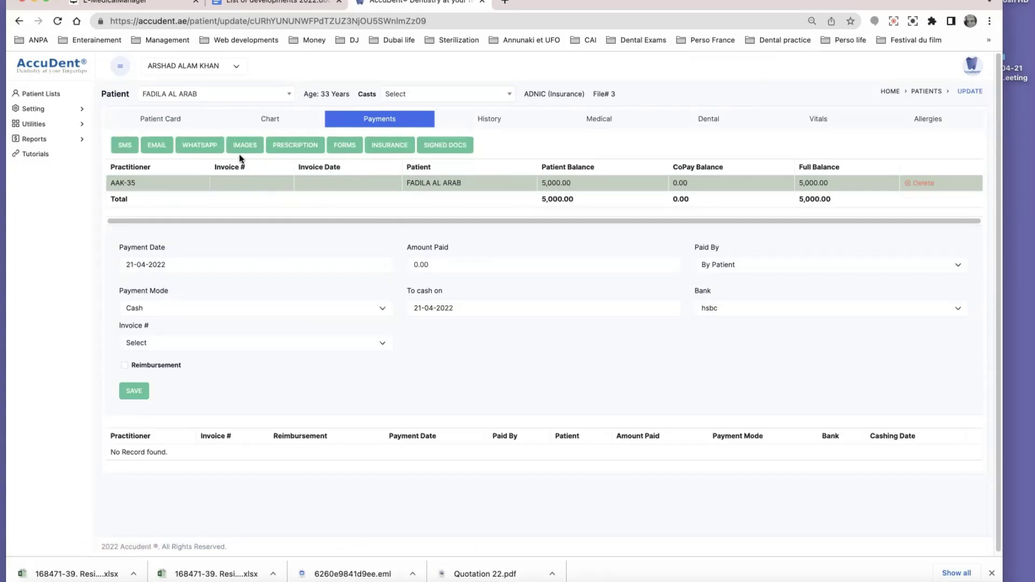
left_click(280, 122)
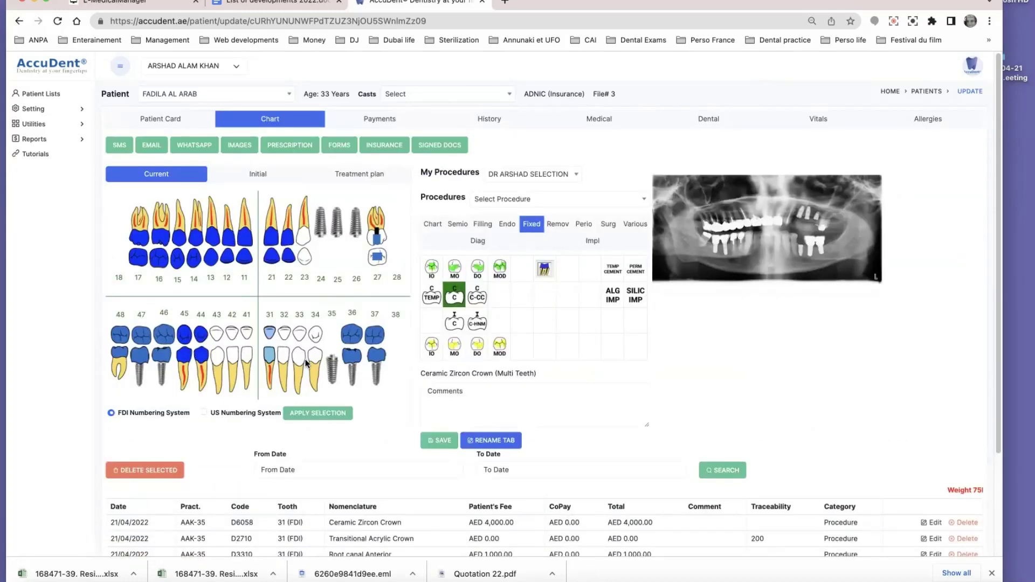
Select all three procedures recorded on tooth 31 and open the insurance claim form for them
scroll(340, 230, "down", 5)
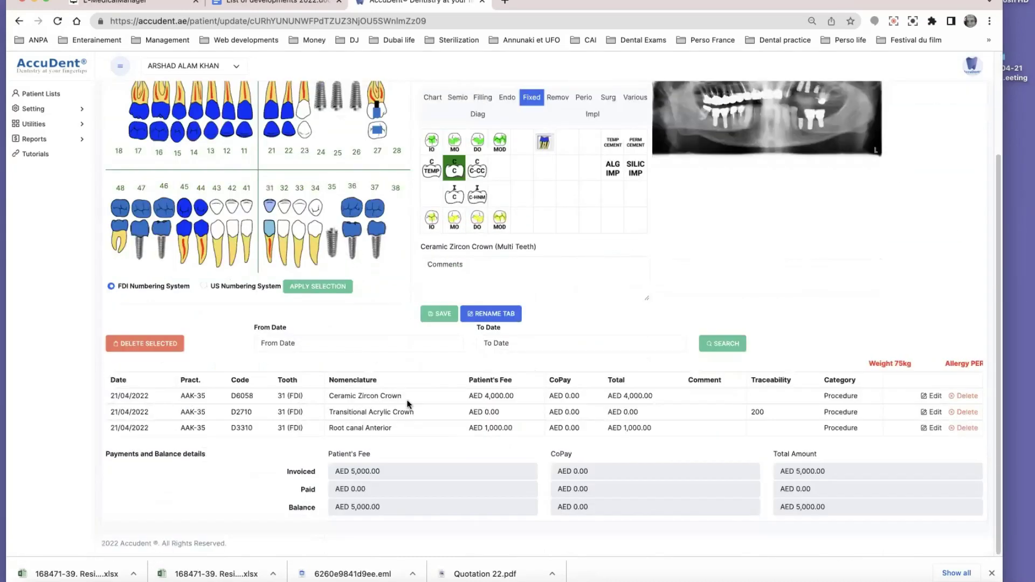
left_click(408, 398)
left_click(408, 412)
left_click(405, 426)
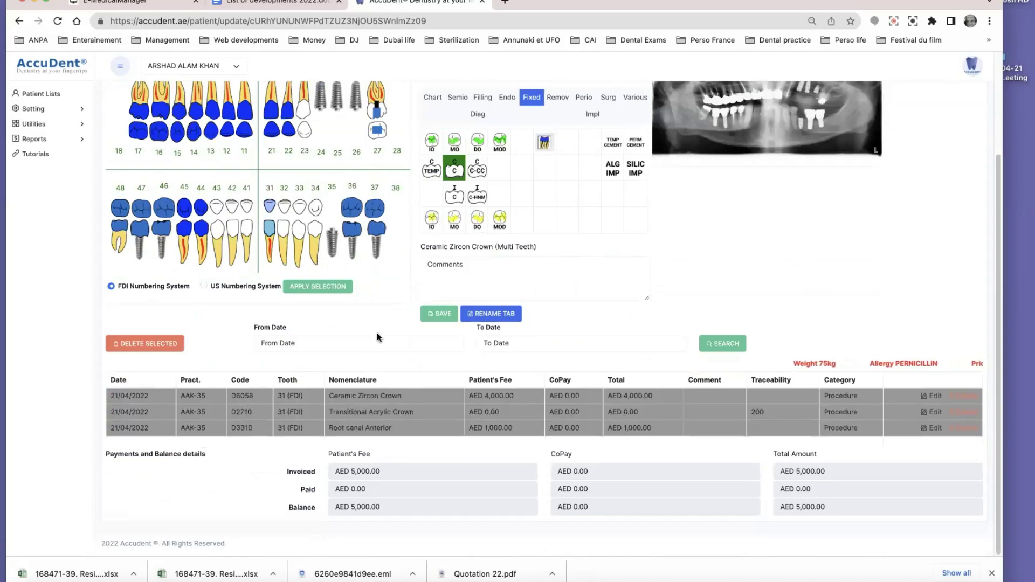
scroll(377, 332, "up", 5)
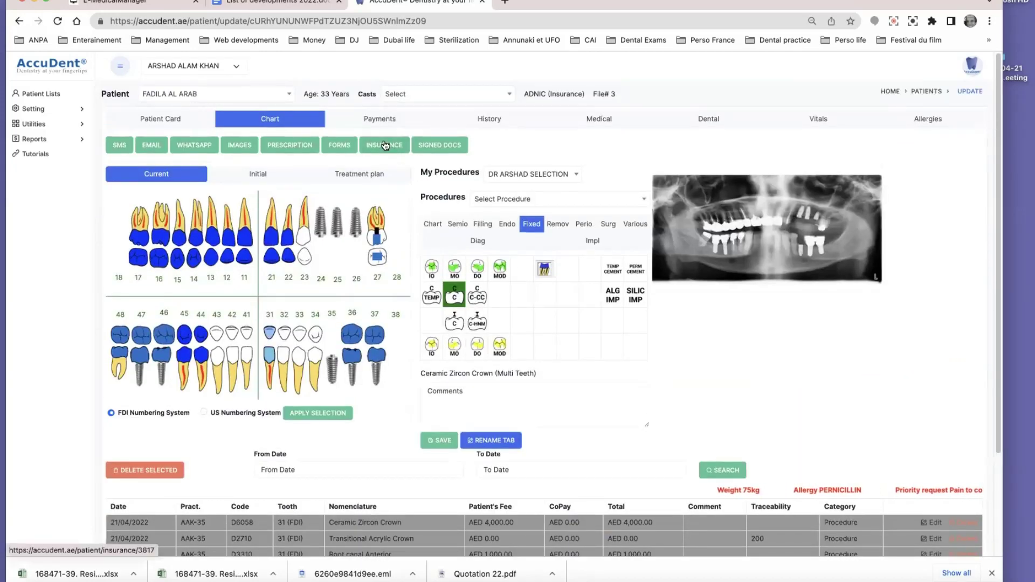
left_click(384, 144)
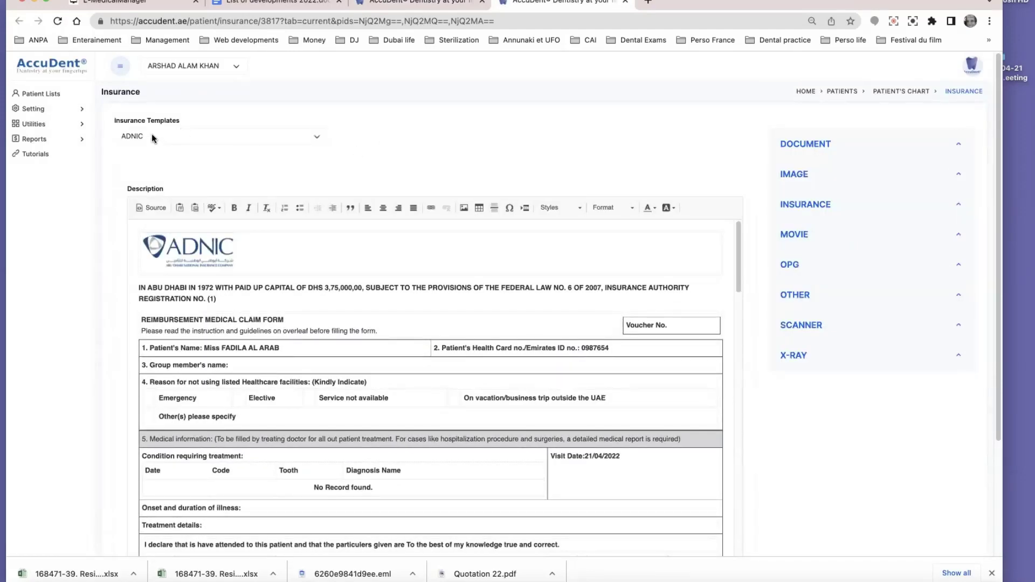
Review the ADNIC reimbursement claim form, including the procedure table, total in letters, instructions and attached tax invoice
scroll(319, 300, "down", 2)
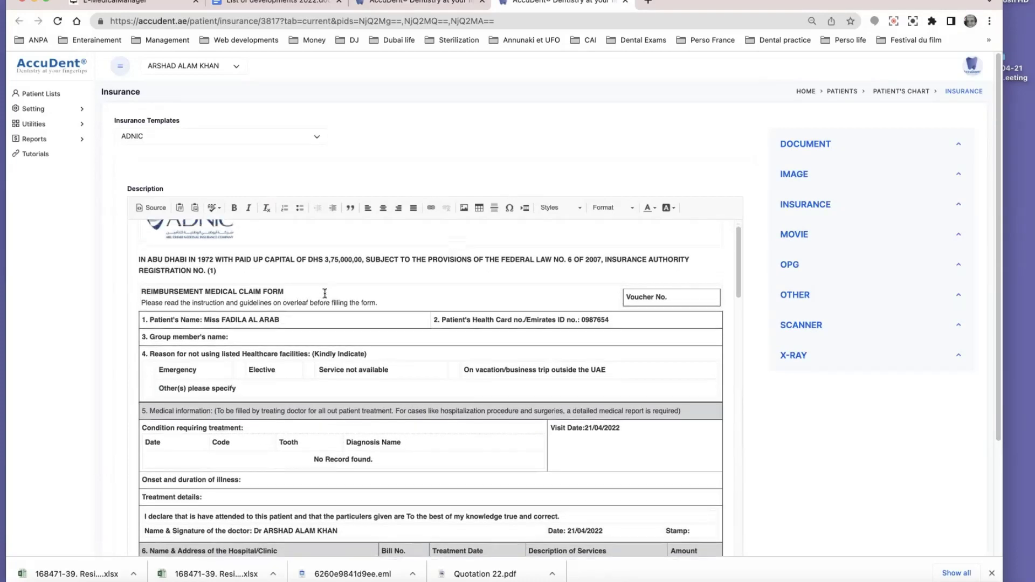
scroll(326, 293, "down", 2)
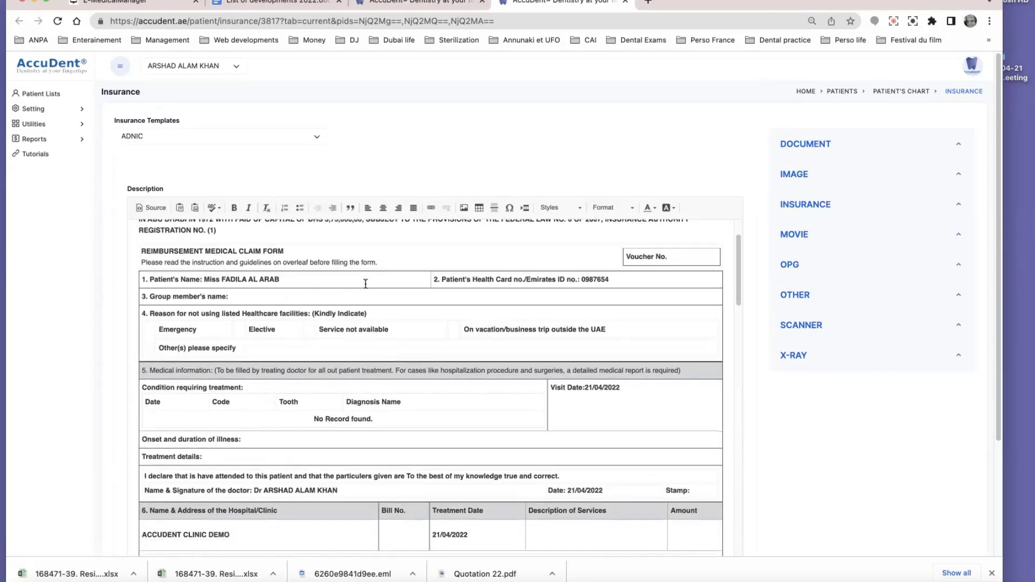
scroll(415, 297, "down", 10)
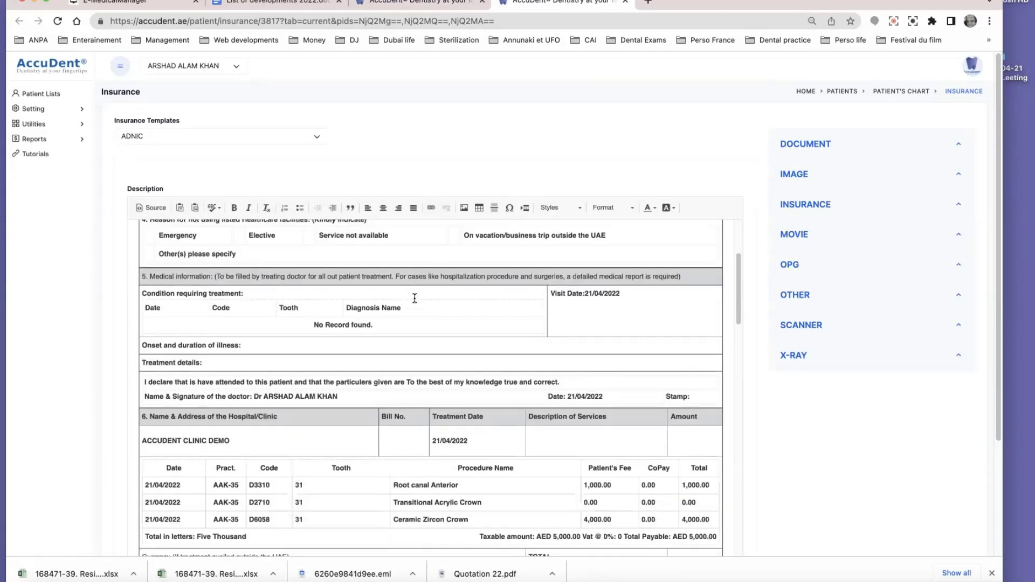
scroll(414, 297, "down", 3)
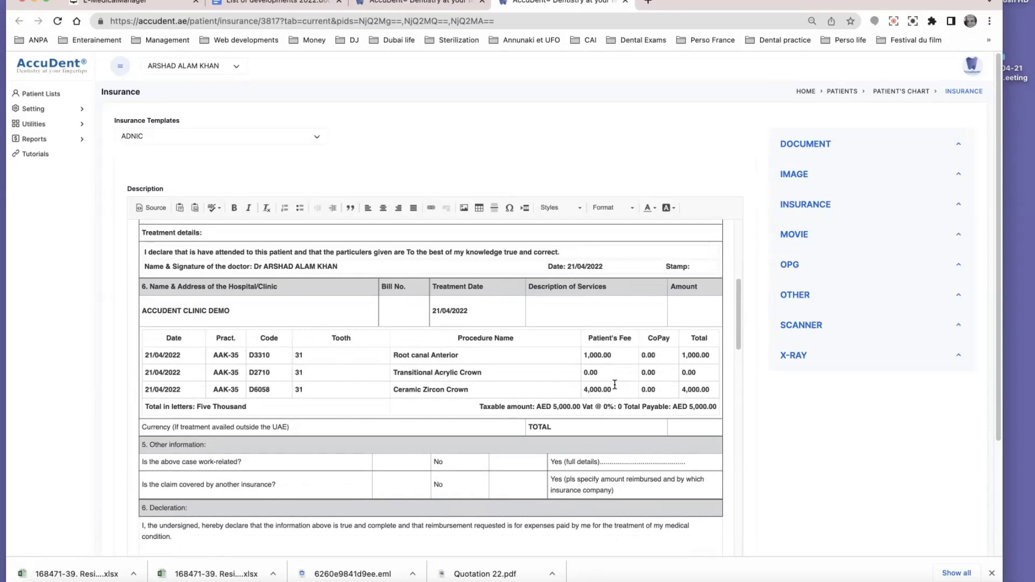
scroll(685, 387, "down", 14)
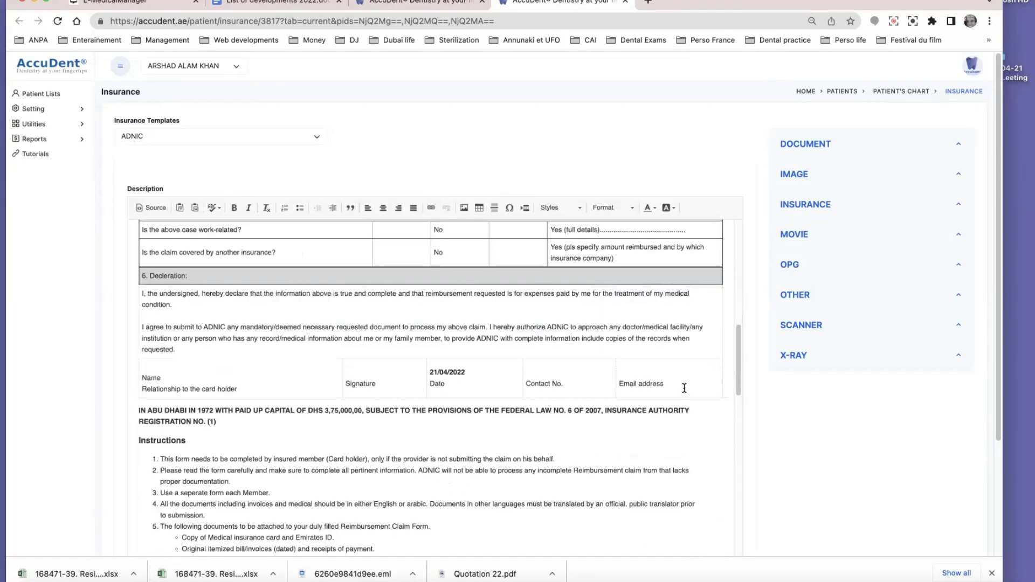
scroll(260, 425, "up", 11)
left_click_drag(257, 365, 198, 367)
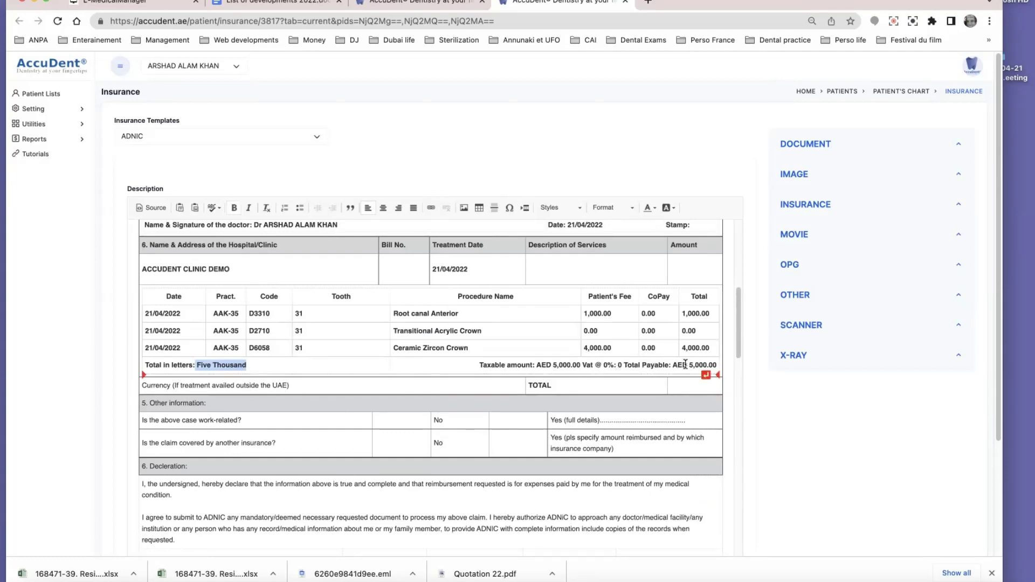
scroll(663, 375, "down", 15)
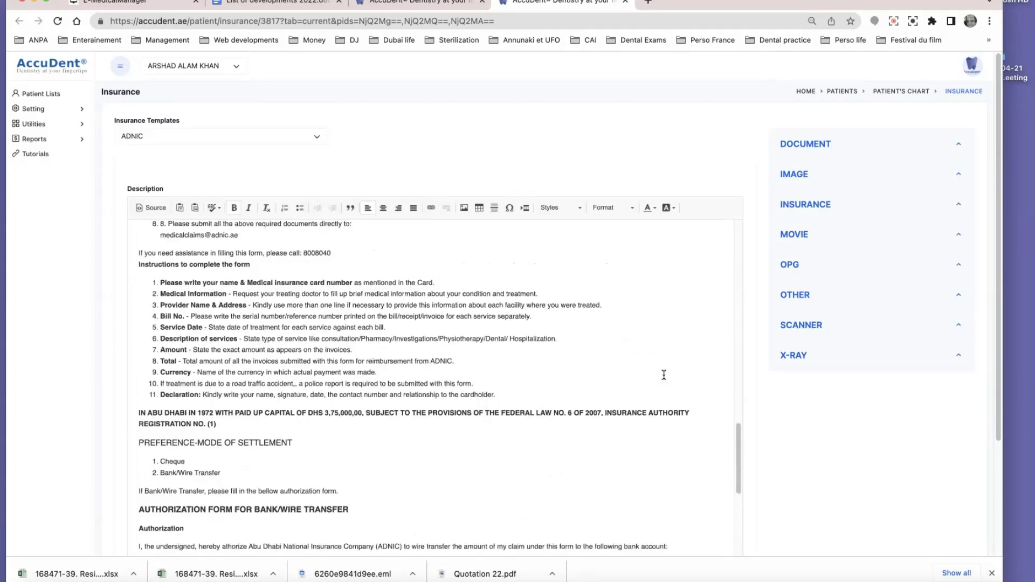
scroll(530, 319, "up", 5)
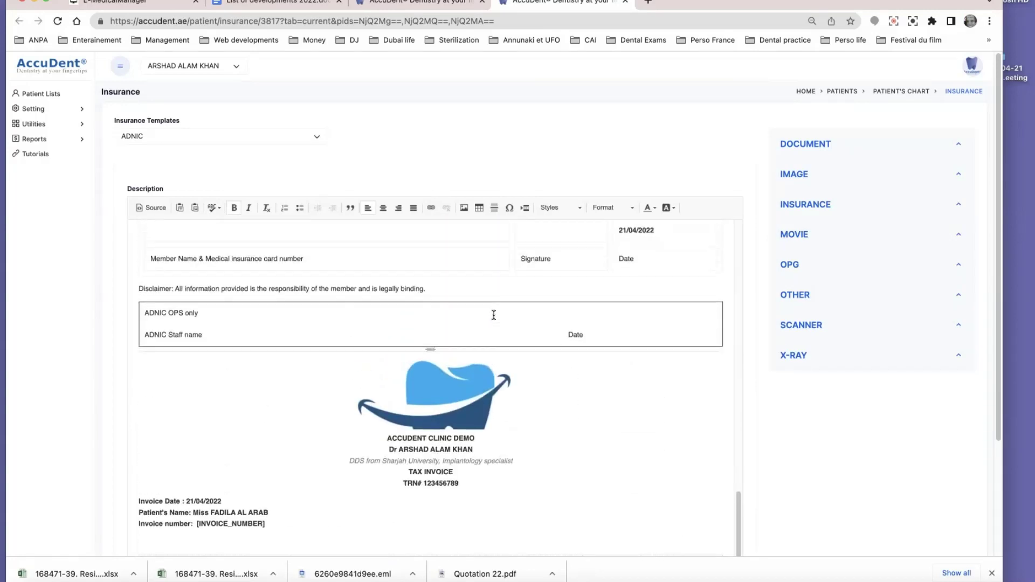
scroll(494, 317, "down", 2)
scroll(494, 319, "down", 1)
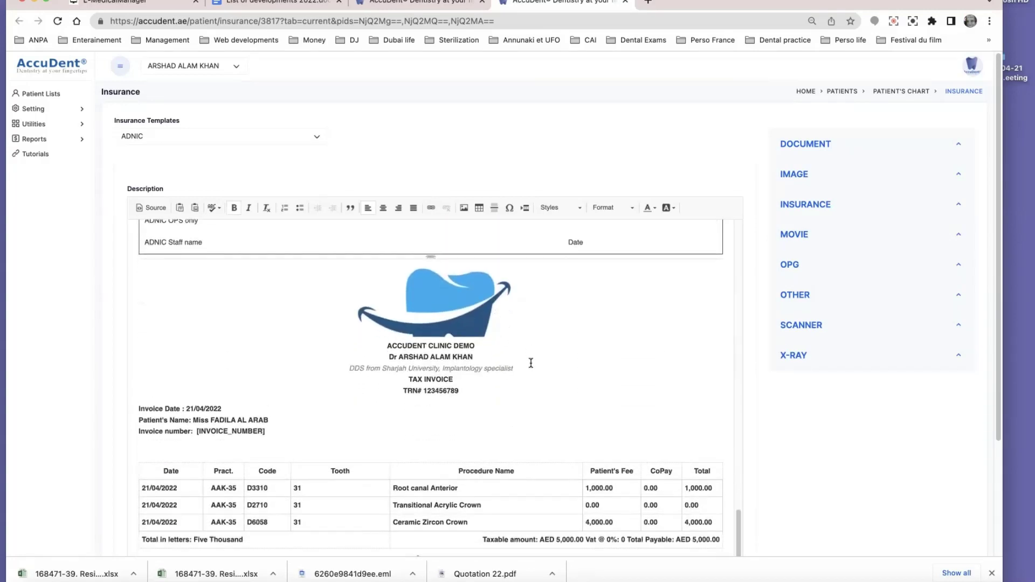
Generate the PDF of the completed insurance form from its end and choose to post it
scroll(531, 362, "down", 4)
scroll(535, 363, "down", 4)
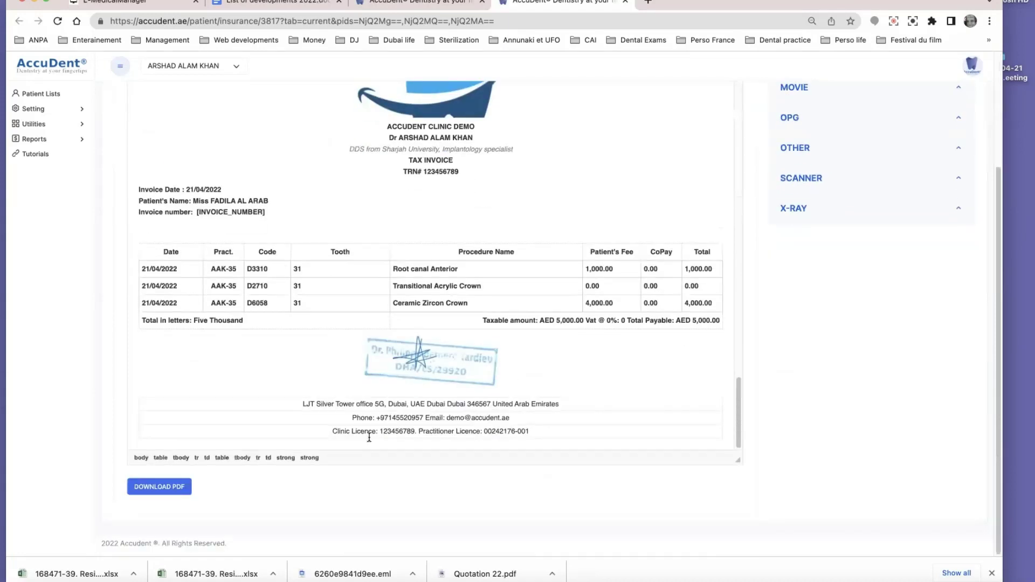
left_click(164, 489)
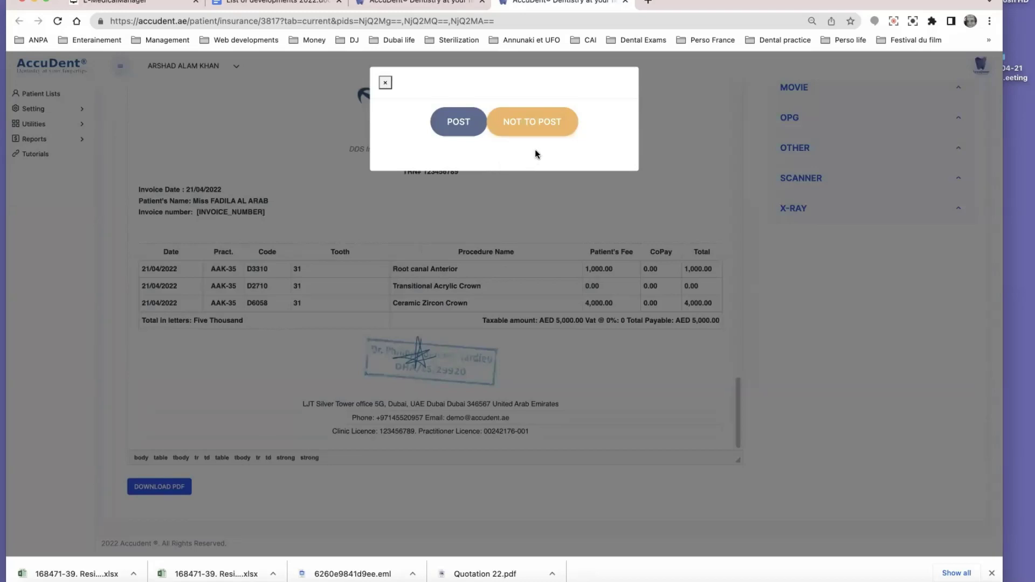
left_click(457, 122)
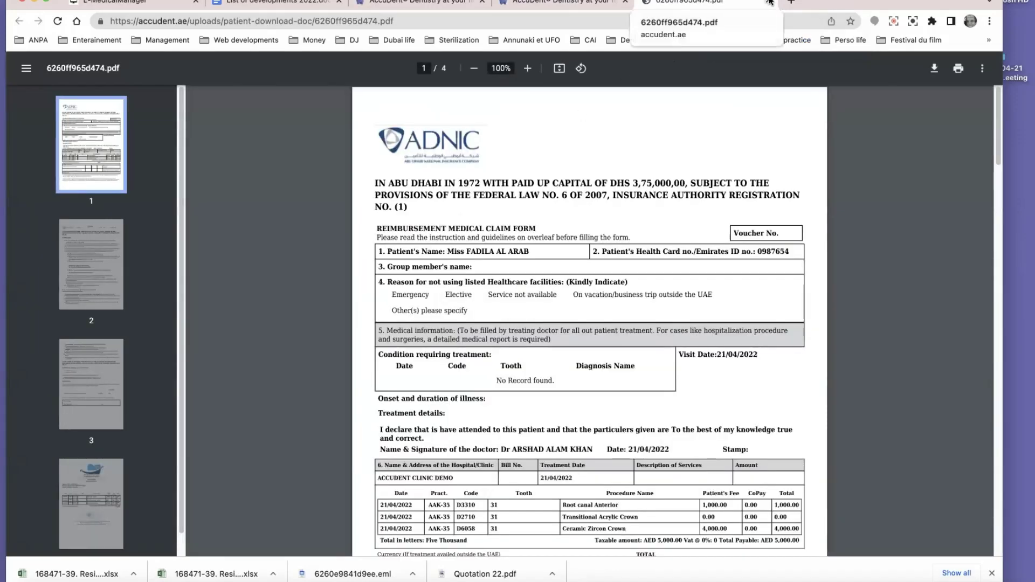
Close the generated PDF and the insurance claim form to return to the patient's chart
left_click(960, 69)
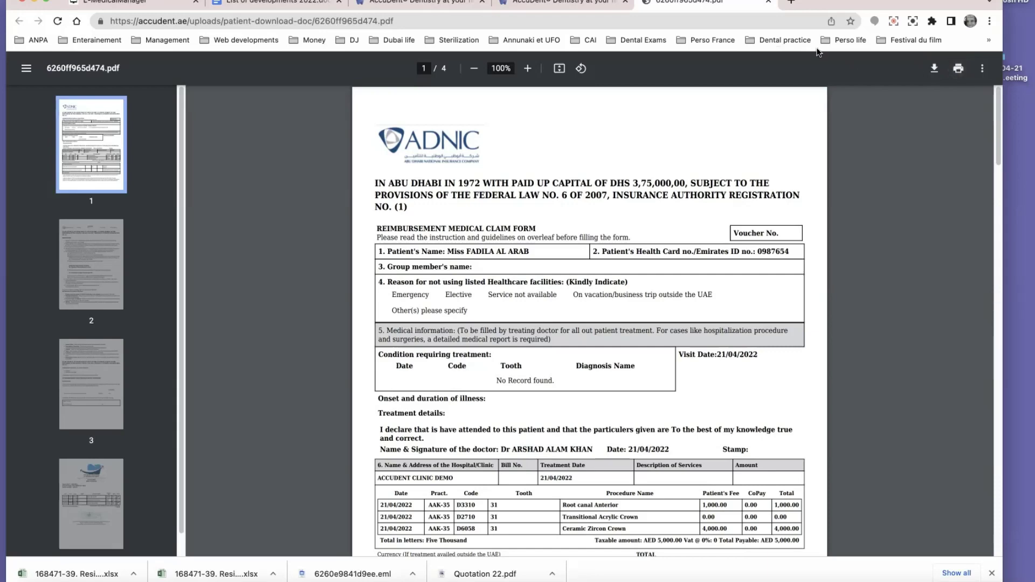
left_click(769, 2)
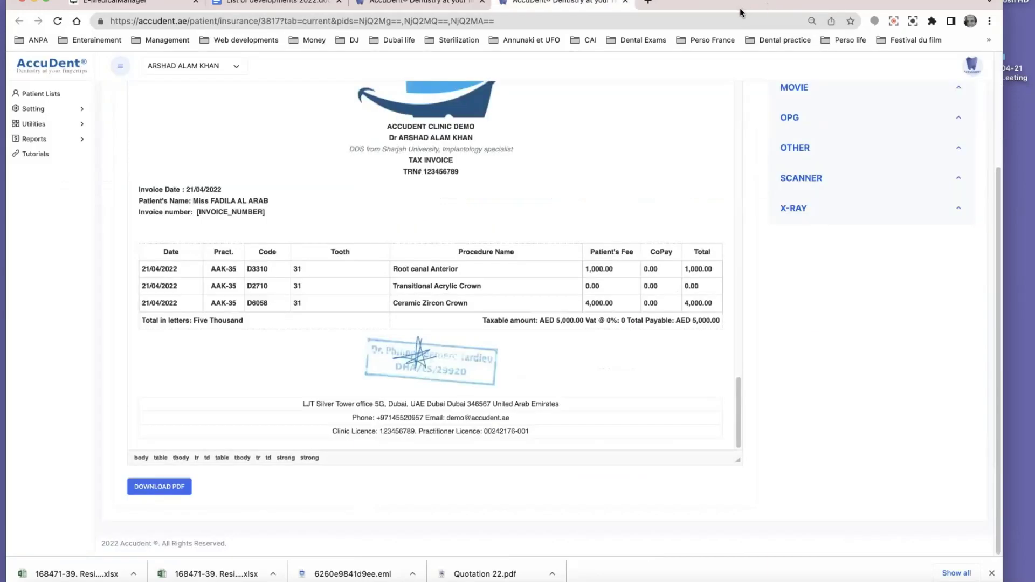
left_click(626, 3)
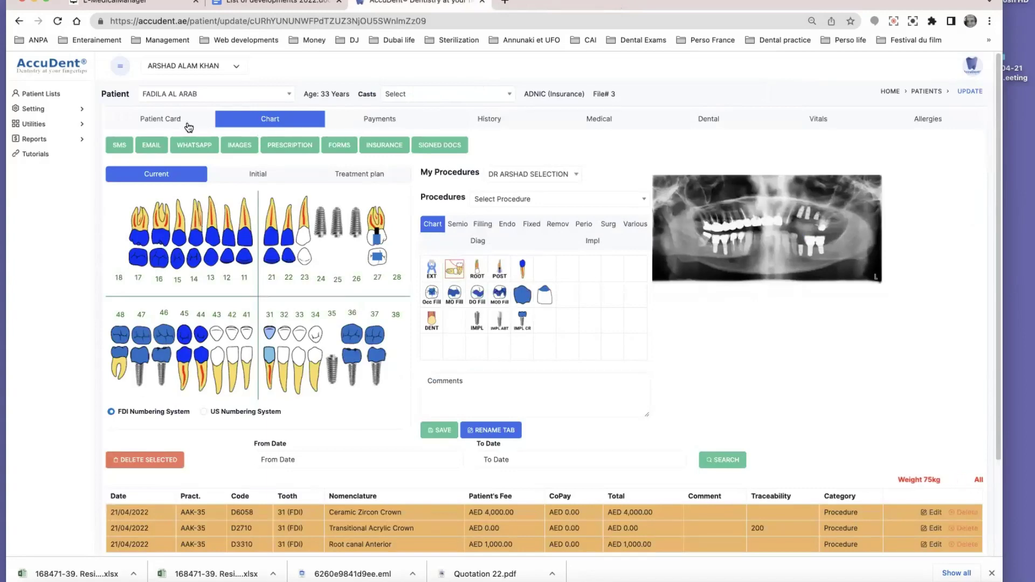
Open the newest ADNIC claim form and invoice from the patient's history, review its pages, and close the document
left_click(487, 121)
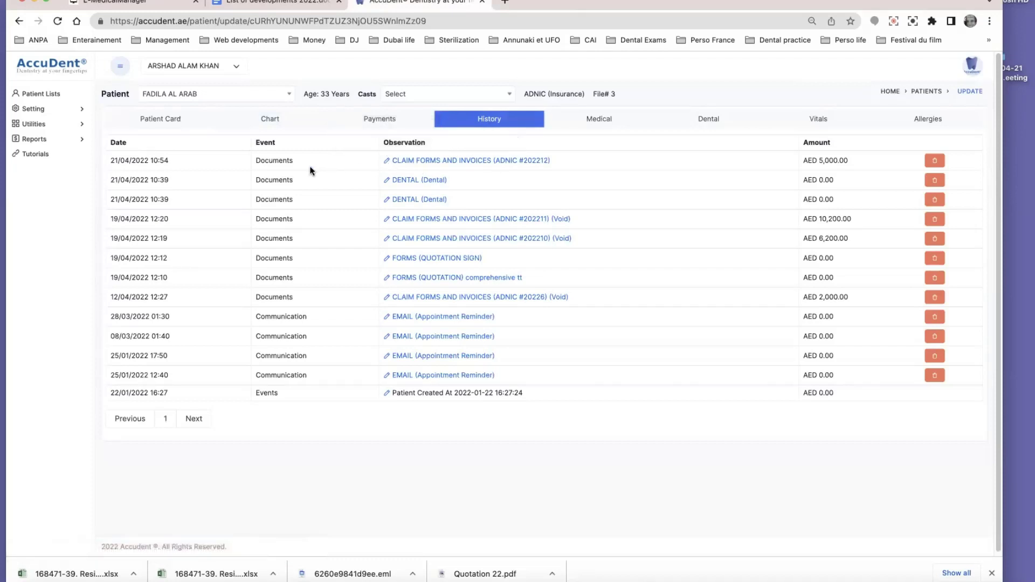
left_click(484, 161)
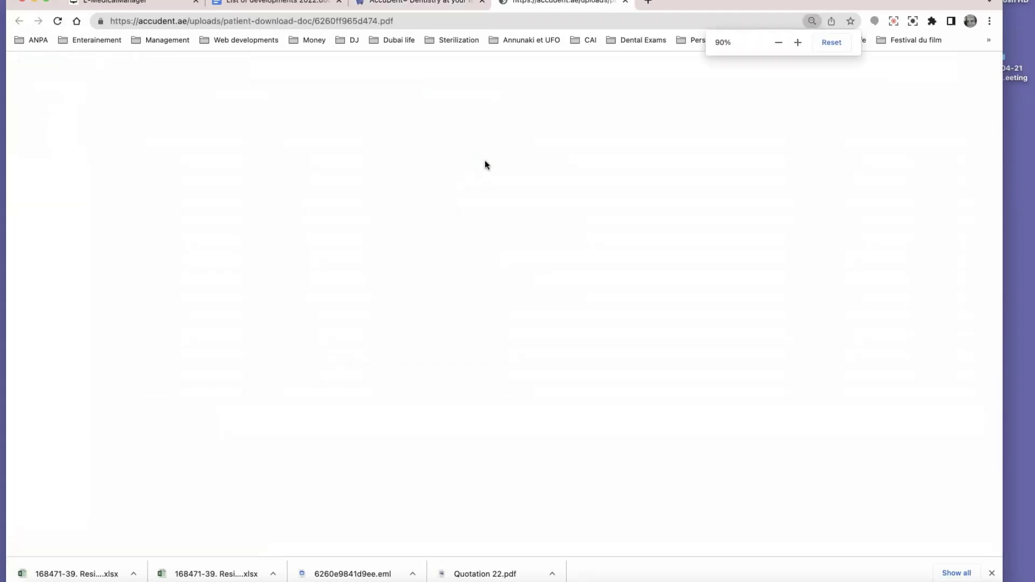
scroll(655, 280, "down", 10)
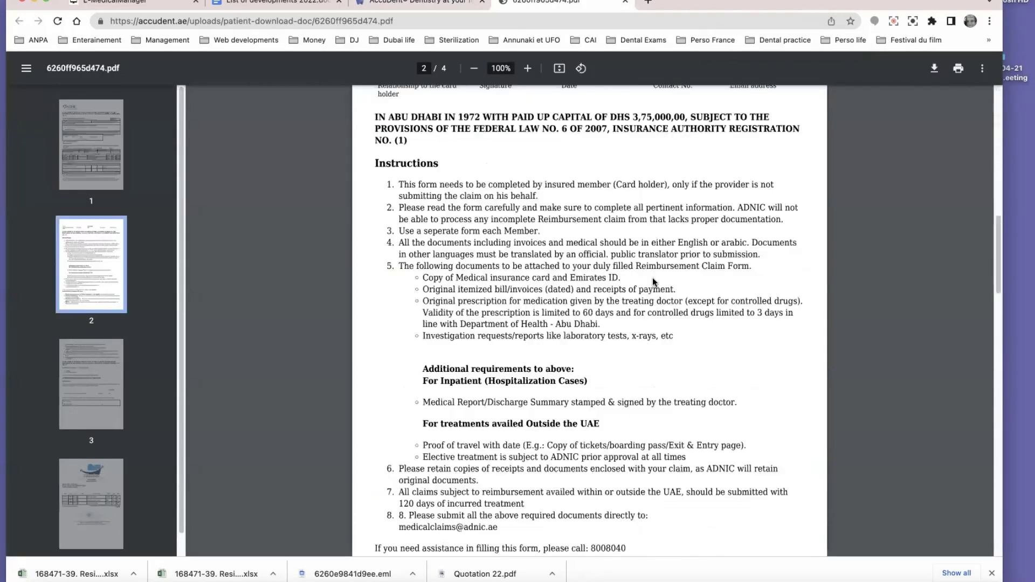
scroll(653, 280, "down", 15)
scroll(652, 278, "down", 5)
scroll(652, 278, "up", 20)
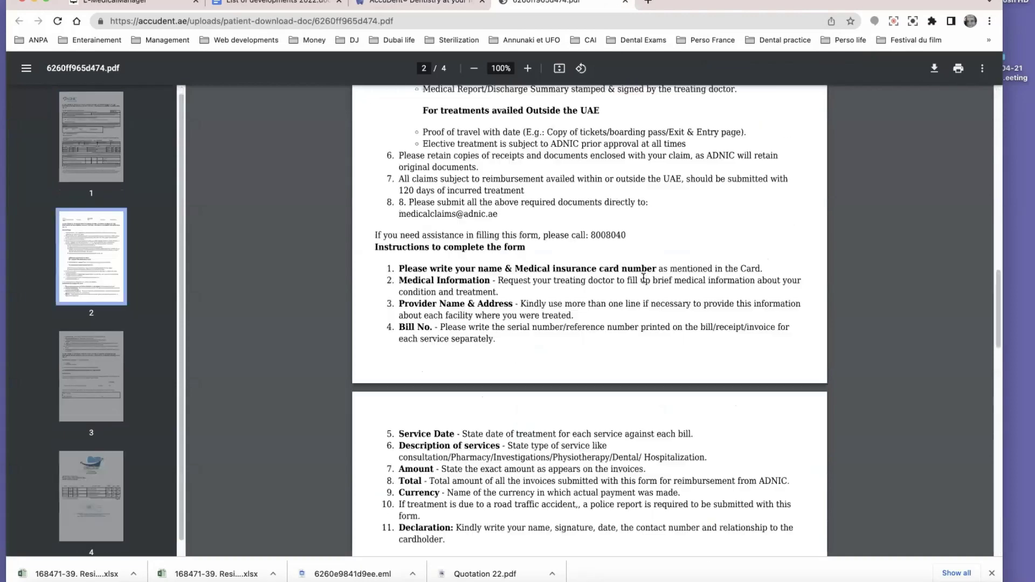
left_click(626, 1)
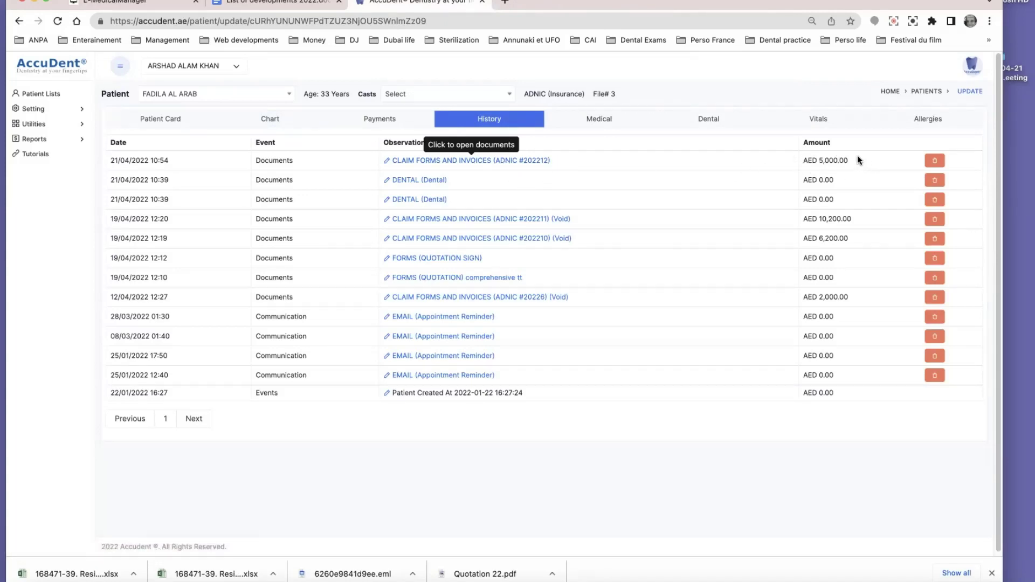
Record a 5000 credit card payment by the patient against the 21/04/2022 invoice, and check the balance details below the chart
left_click(372, 120)
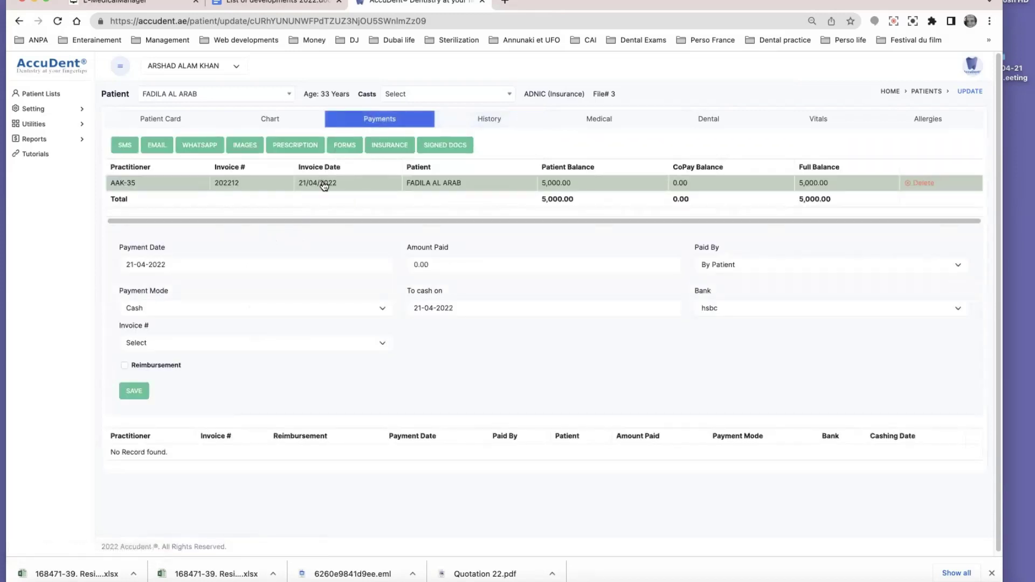
left_click(565, 185)
left_click(165, 308)
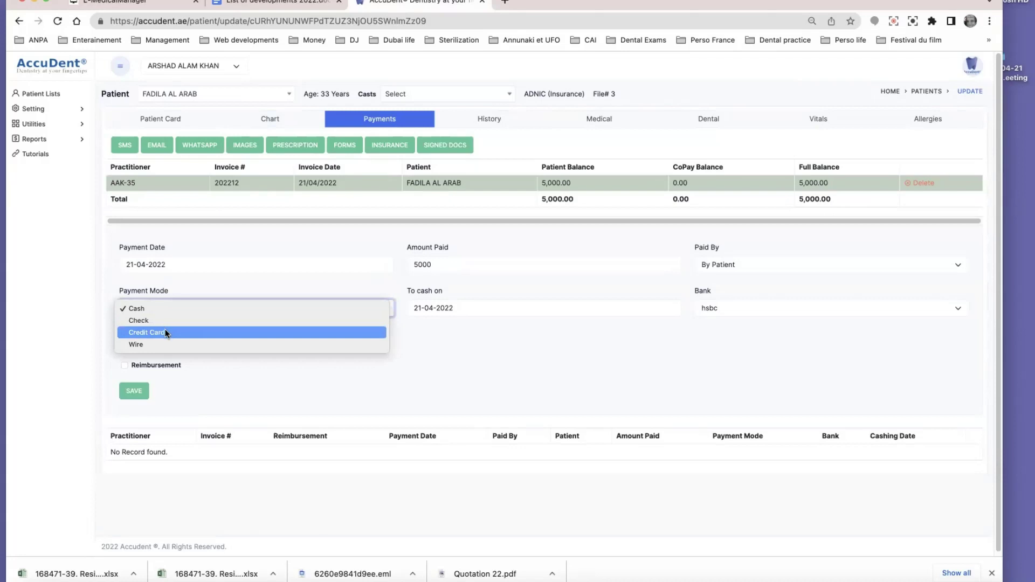
left_click(165, 332)
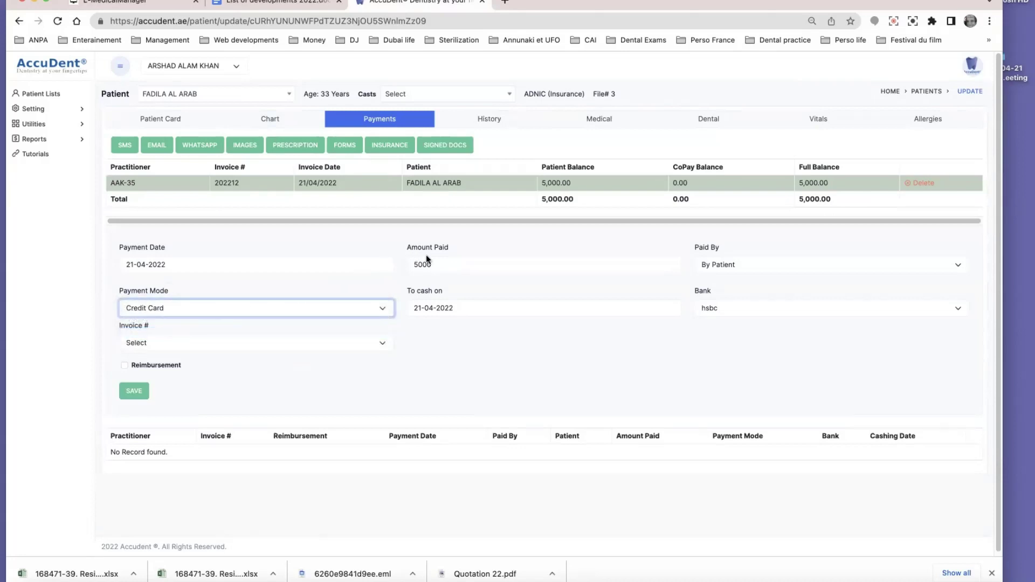
left_click(151, 343)
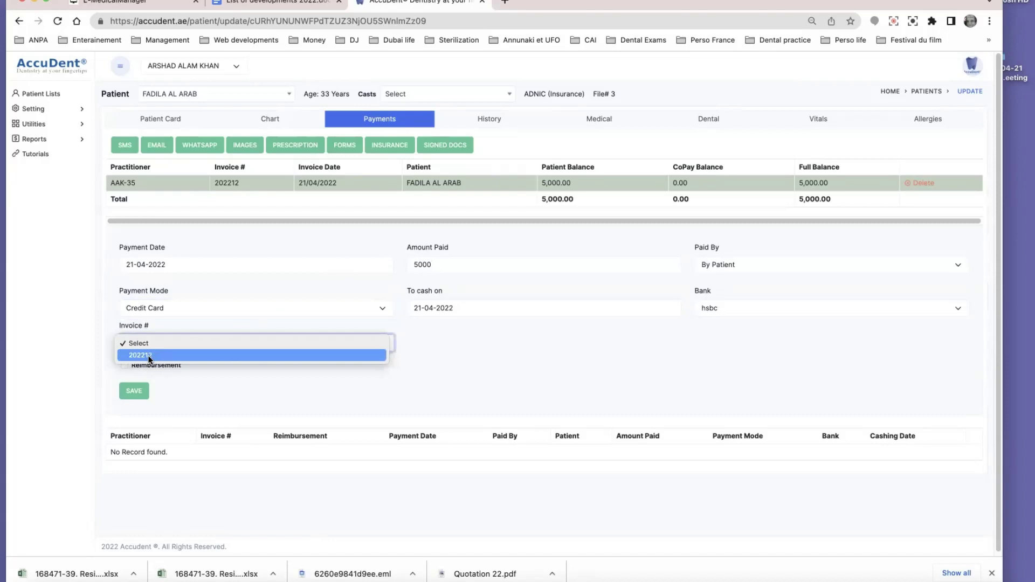
left_click(149, 356)
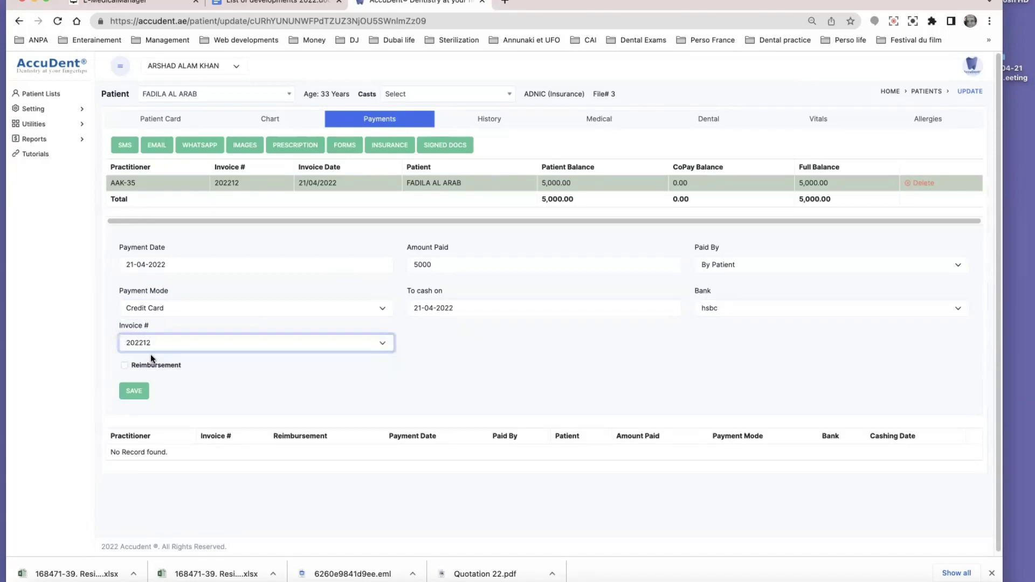
left_click(134, 391)
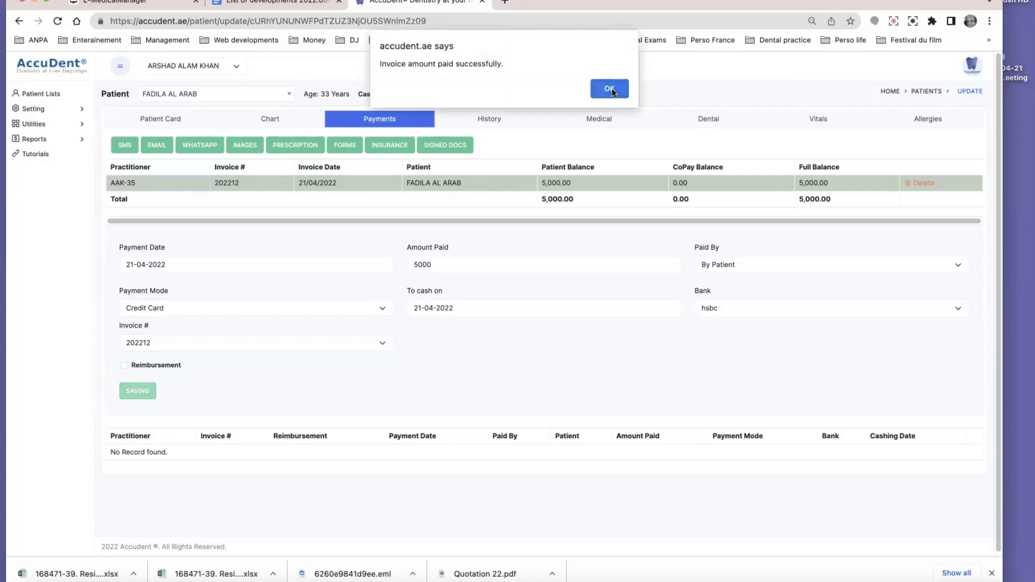
left_click(610, 87)
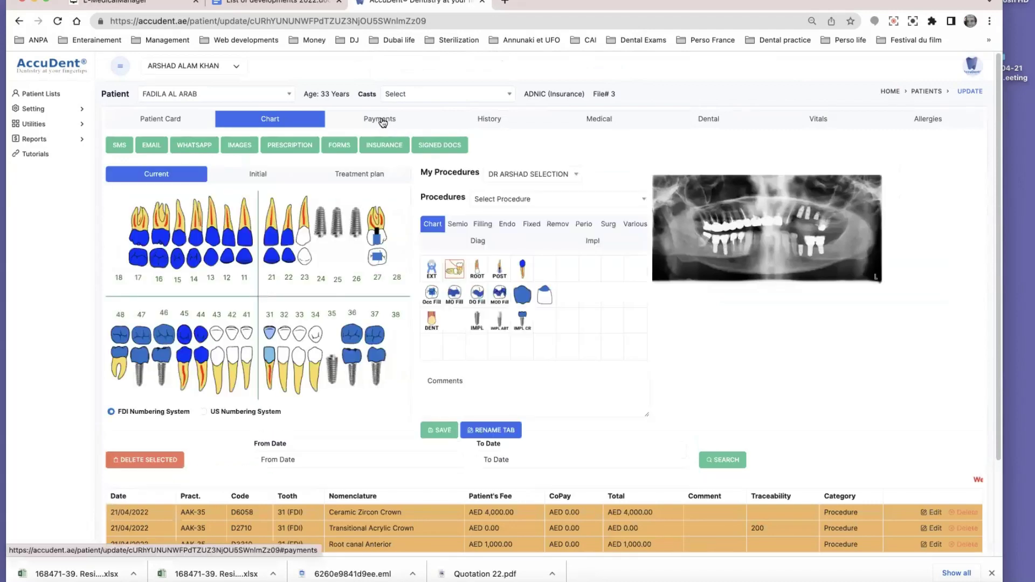
scroll(593, 345, "down", 3)
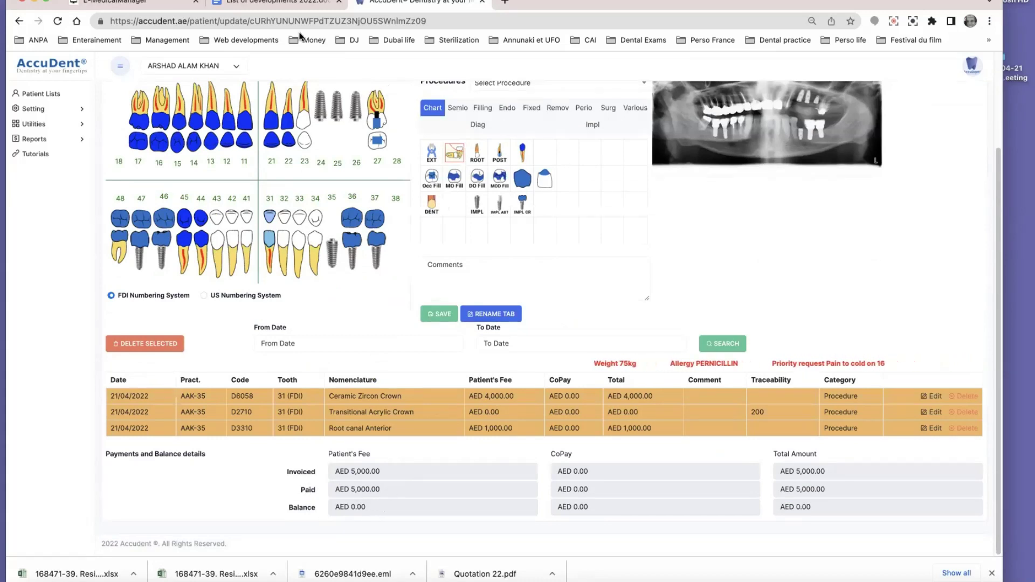
Open the Income report, unlocking it with the fees password
left_click(29, 140)
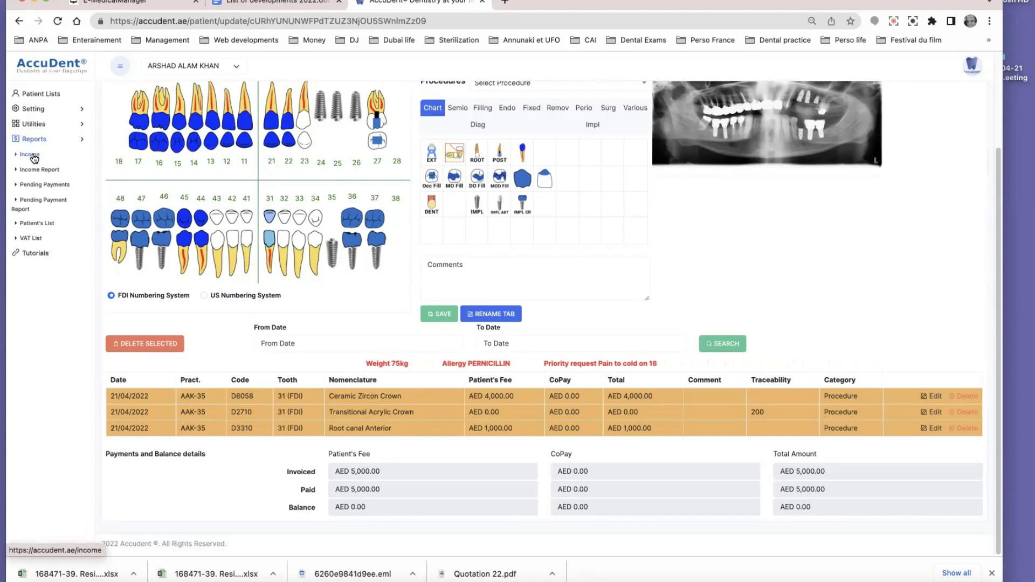
left_click(34, 155)
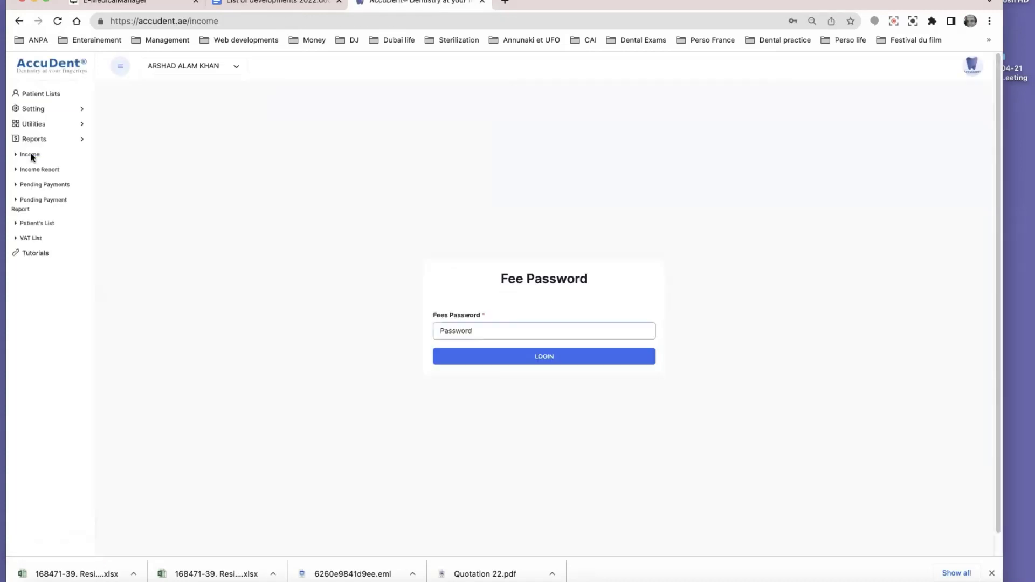
type("••")
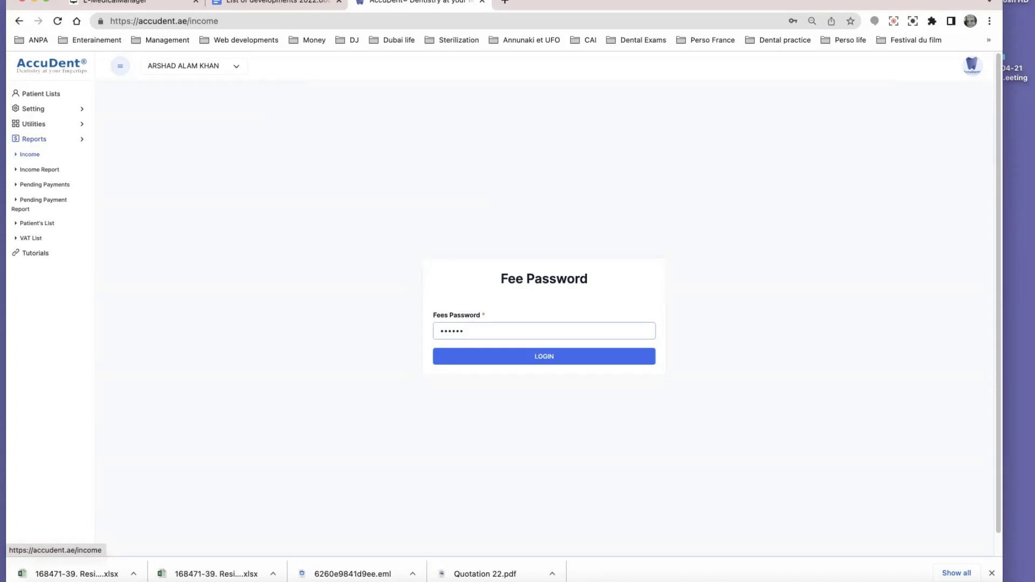
key("Return")
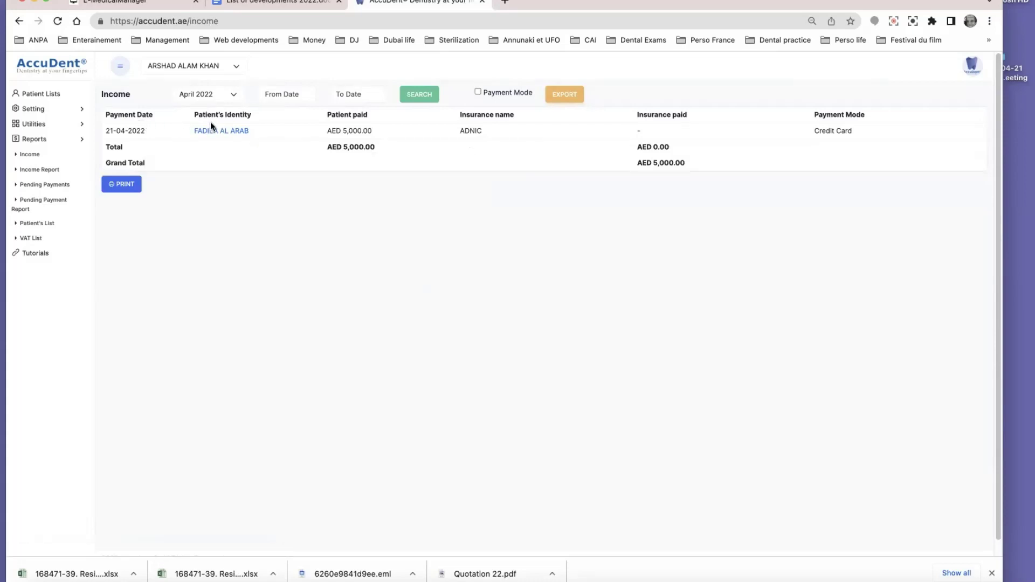
Filter the VAT list from 01-04-2022 to 30-04-2022 and sort it by ascending invoice number
left_click(30, 240)
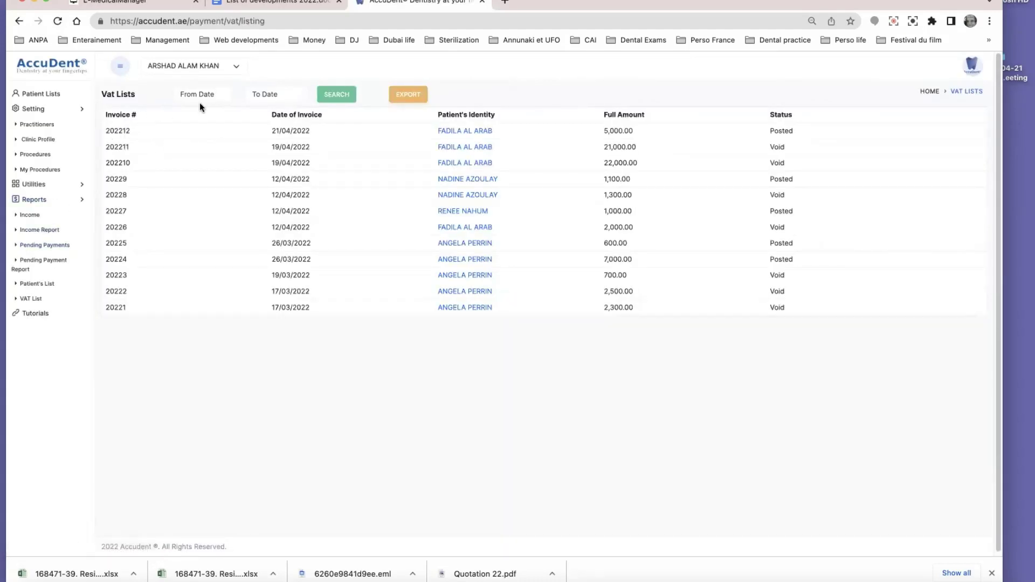
left_click(215, 102)
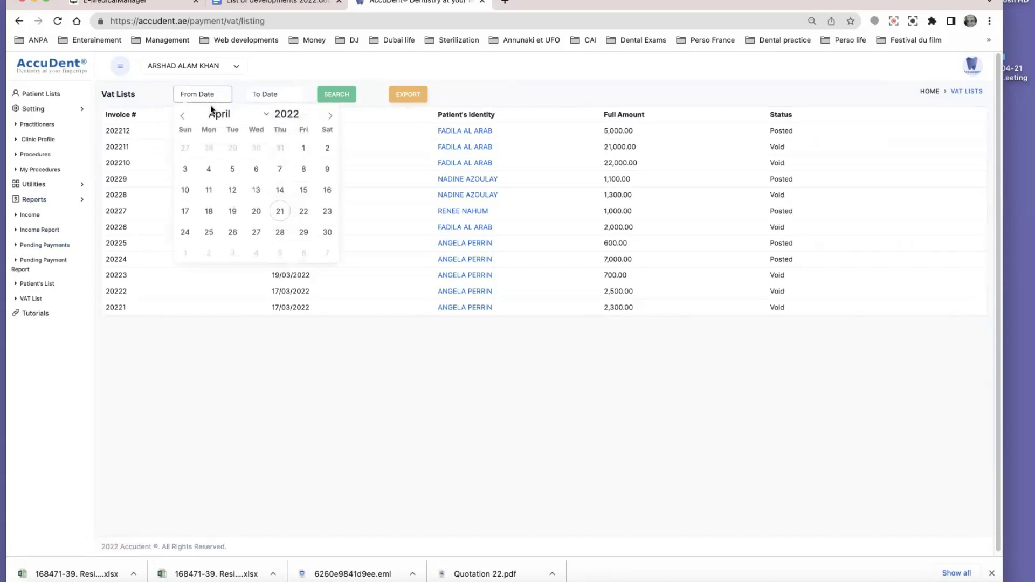
left_click(301, 148)
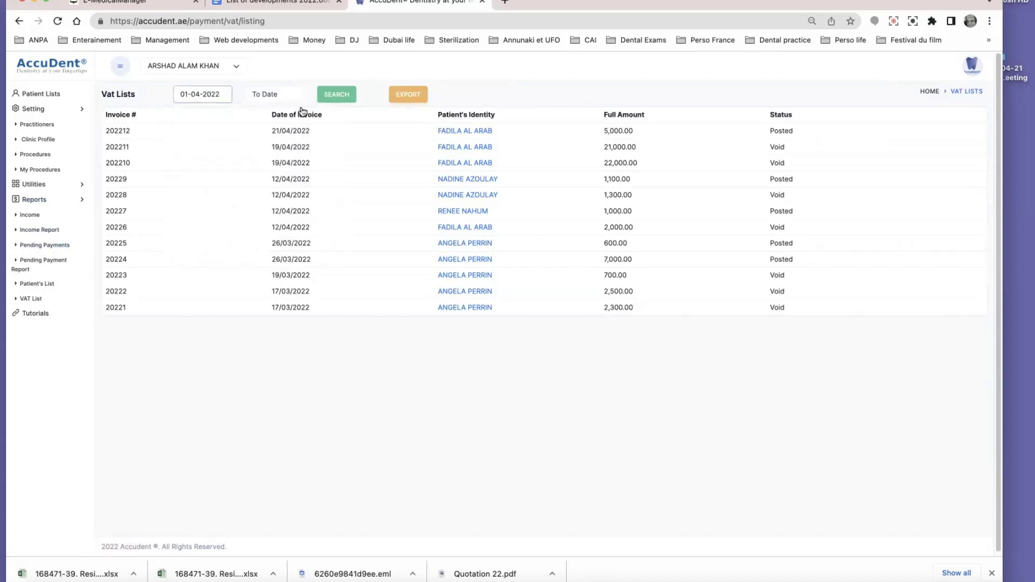
left_click(283, 96)
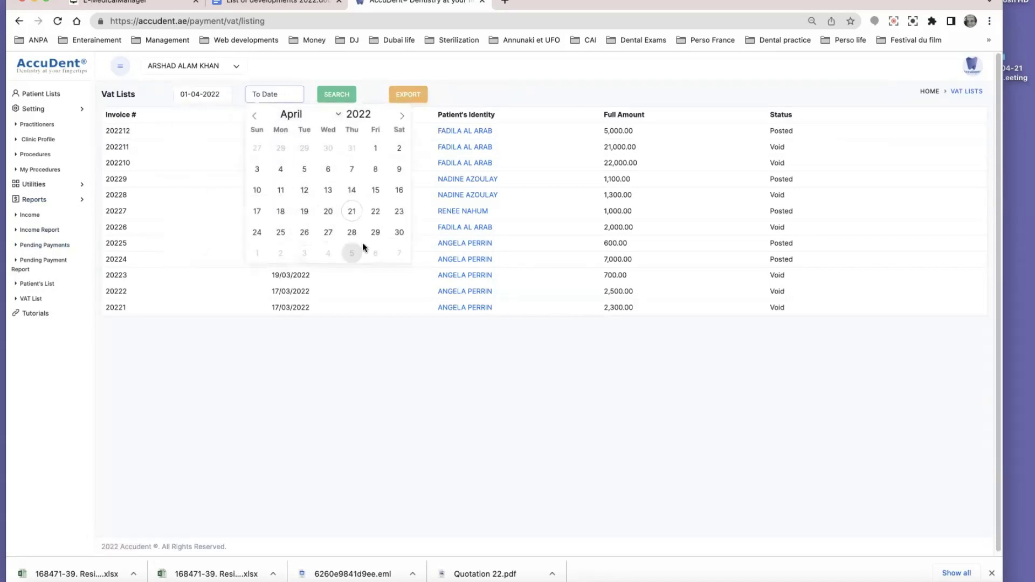
left_click(398, 233)
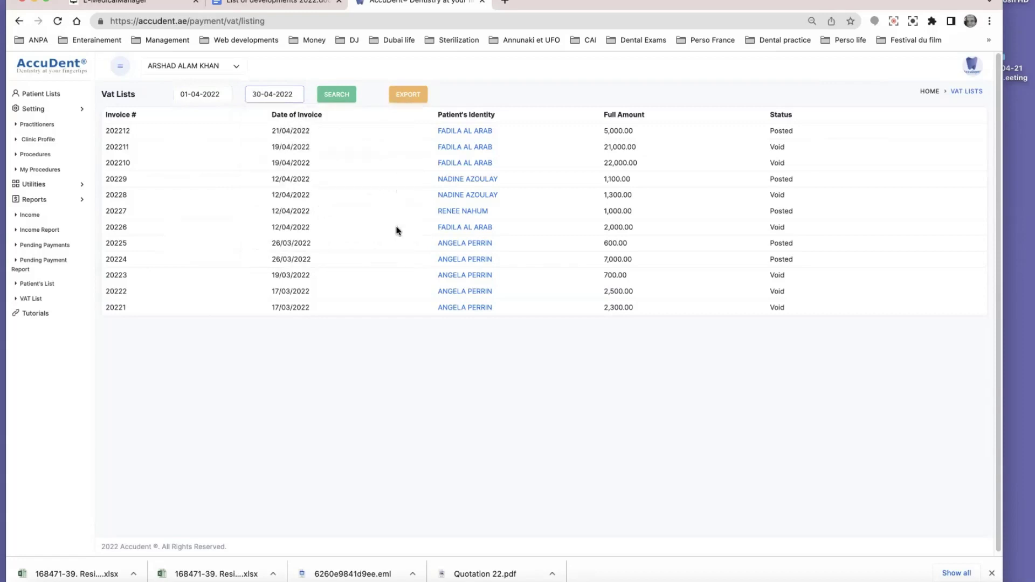
left_click(338, 95)
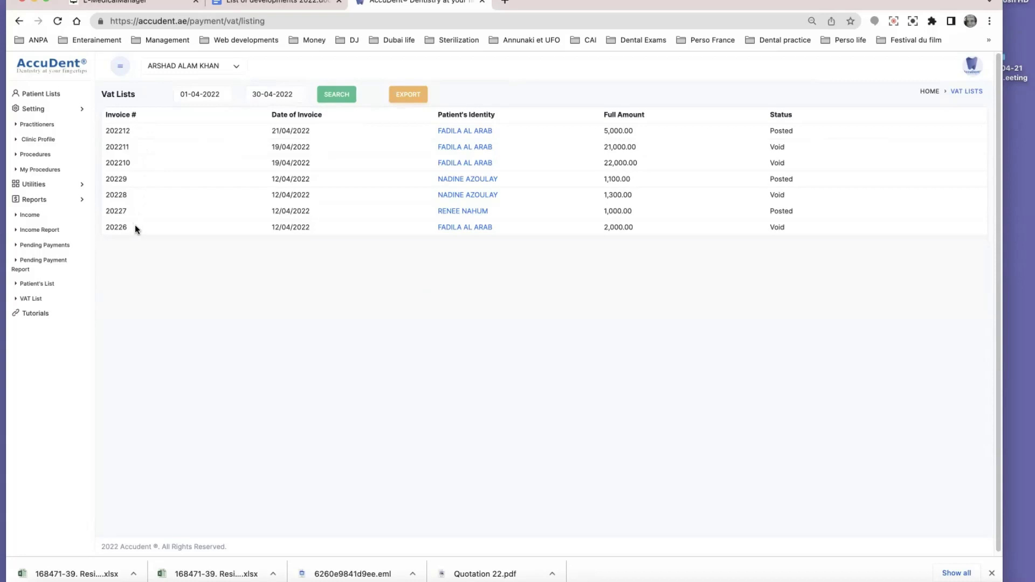
left_click(134, 116)
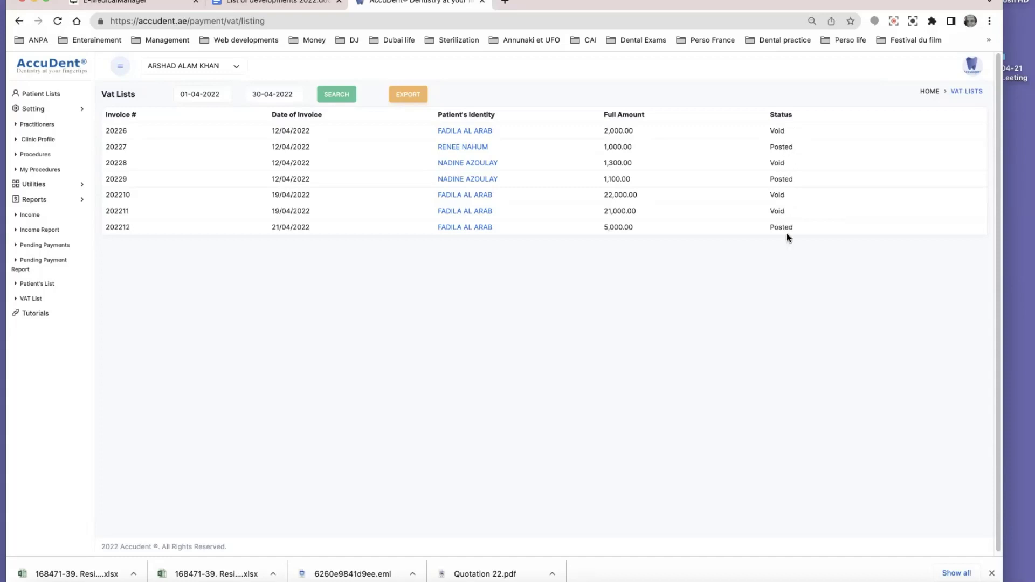
Open the patient of the 21/04/2022 posted invoice from the VAT list, view that ADNIC claim document in their history, and close it
left_click(466, 230)
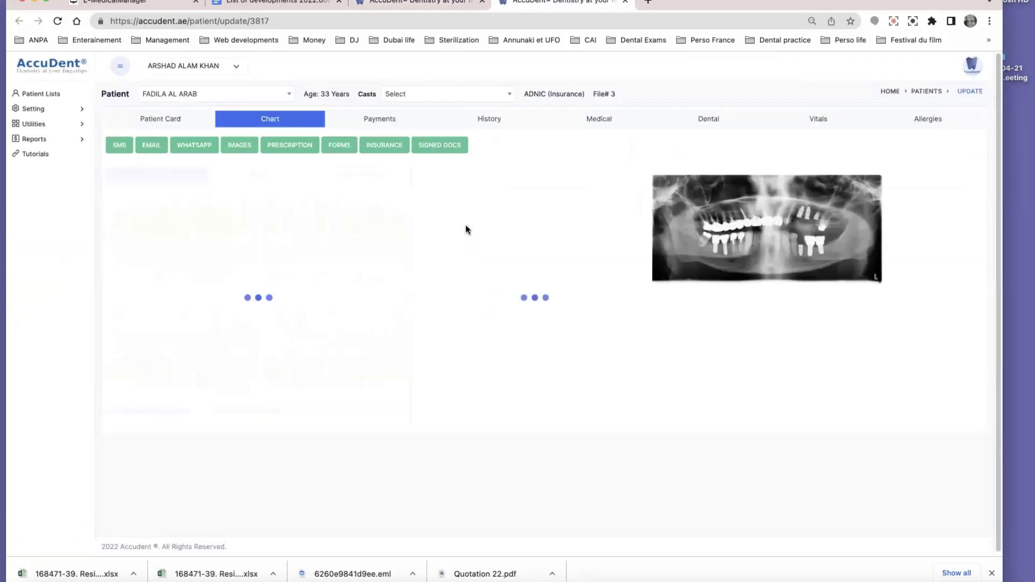
left_click(489, 127)
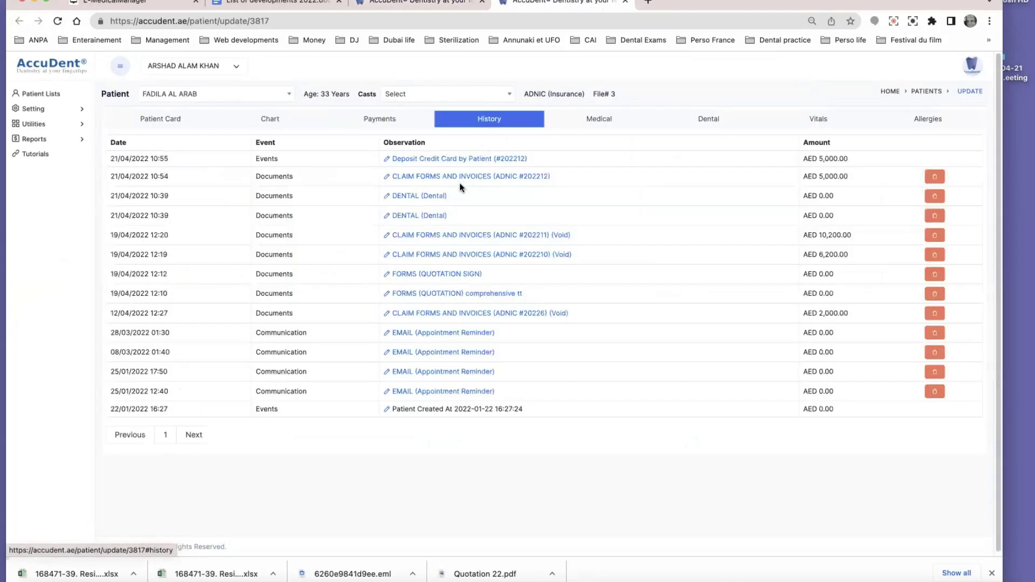
left_click(447, 177)
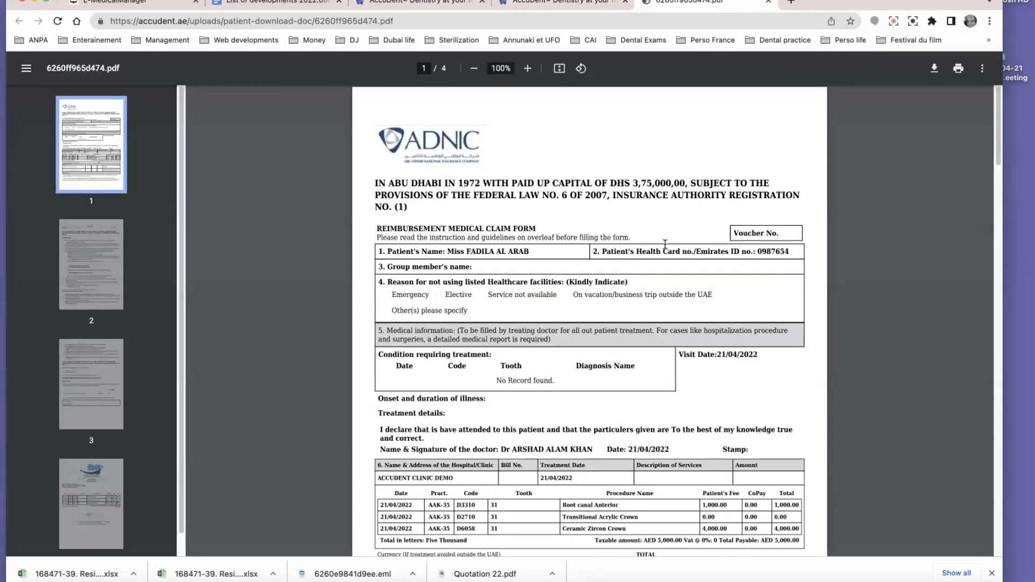
scroll(669, 248, "down", 10)
scroll(679, 246, "up", 10)
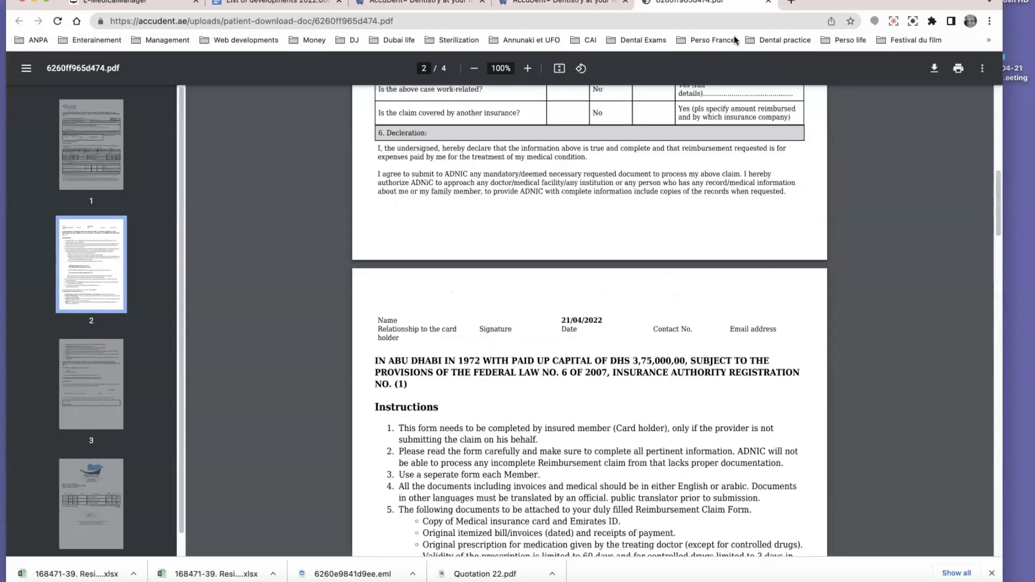
left_click(768, 2)
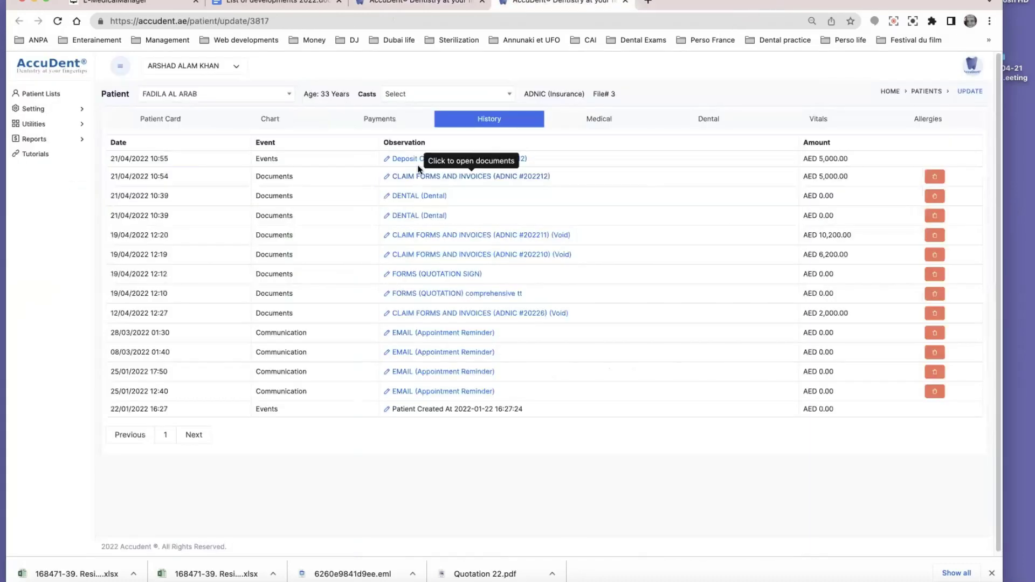
Prepare an email to the patient with the Documents template, attaching the 21/04/2022 ADNIC claim forms and invoices document, and review the draft
left_click(273, 119)
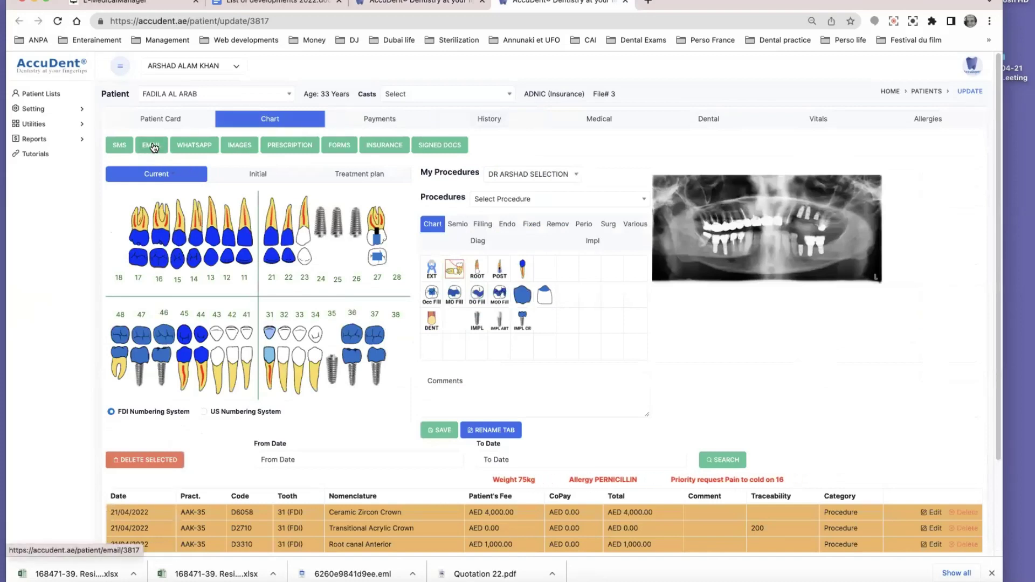
left_click(152, 146)
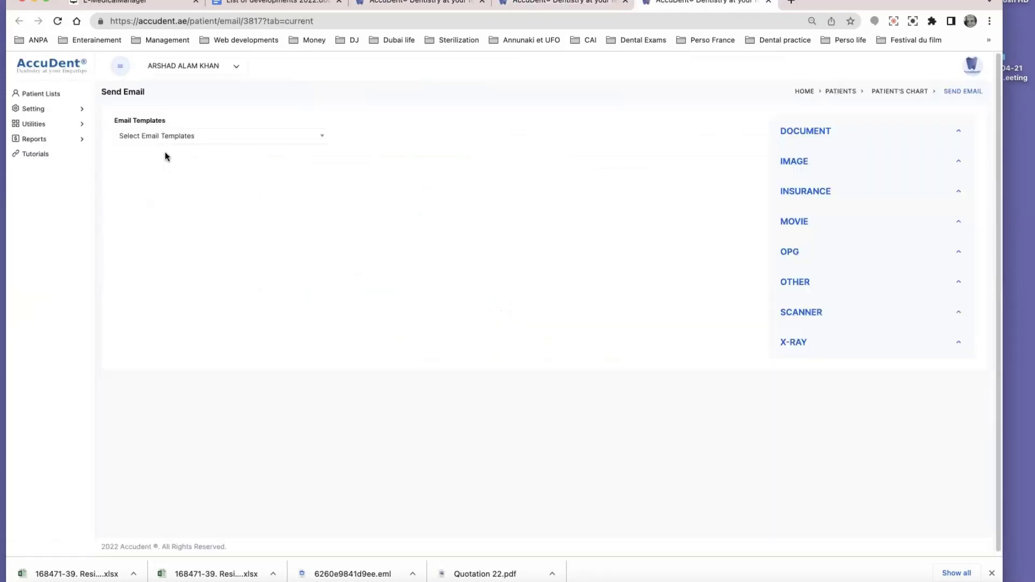
left_click(161, 136)
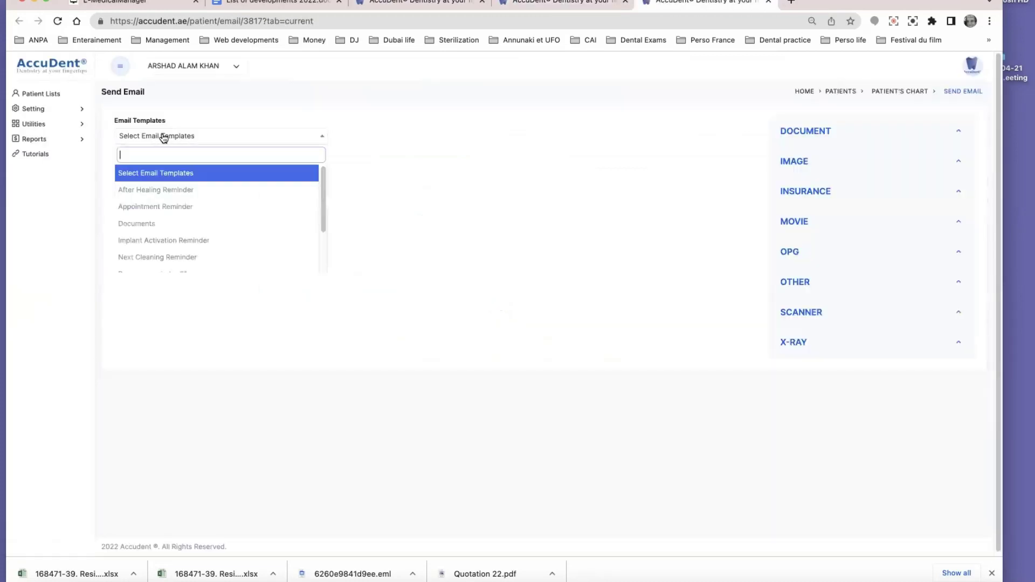
left_click(157, 223)
left_click(166, 276)
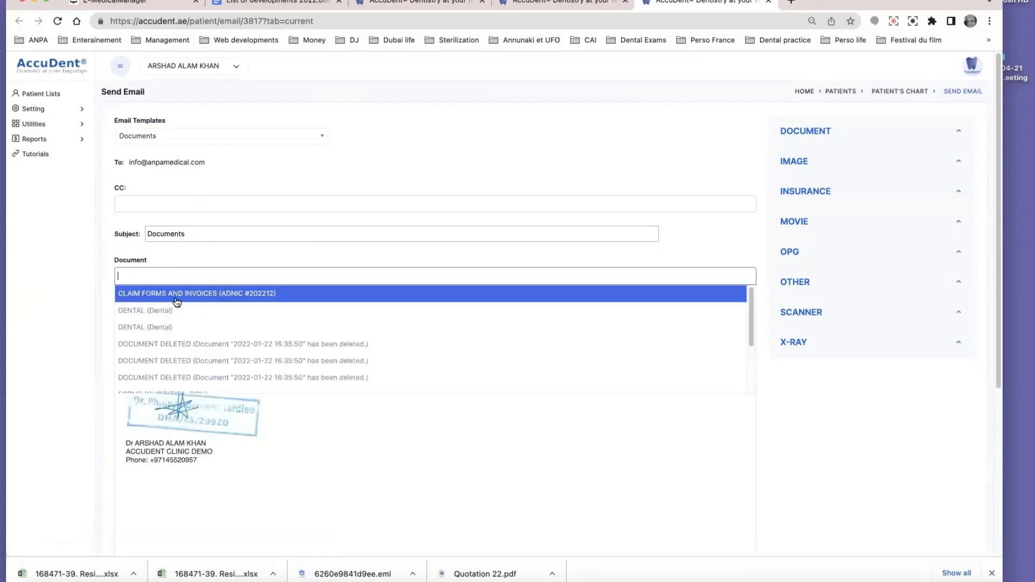
left_click(176, 298)
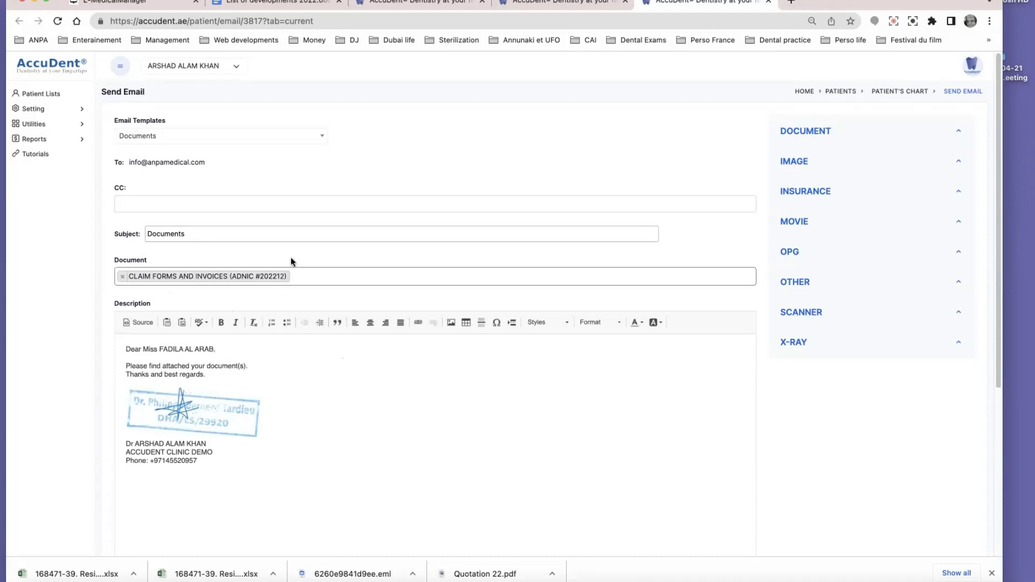
scroll(129, 386, "down", 3)
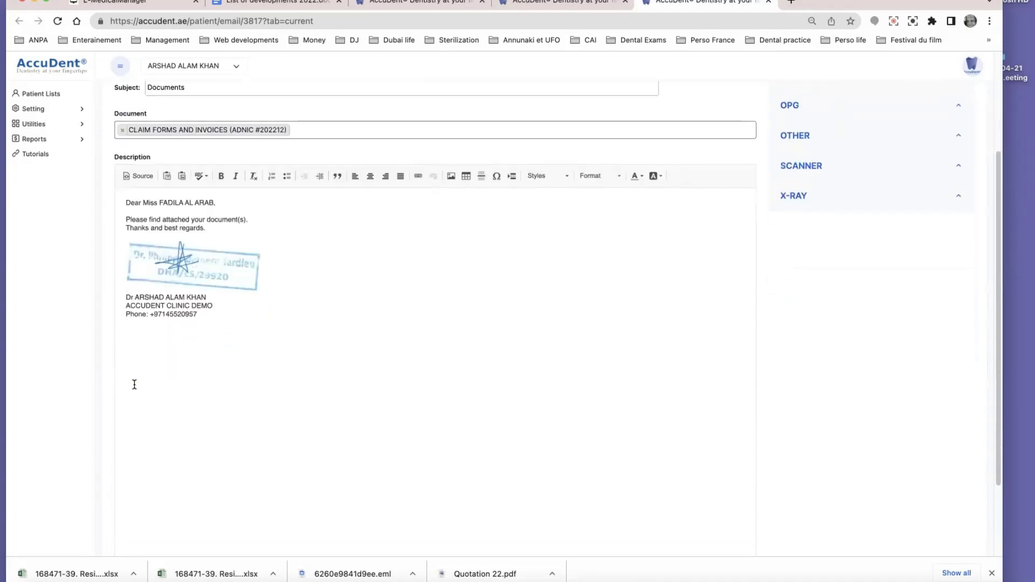
scroll(132, 386, "up", 3)
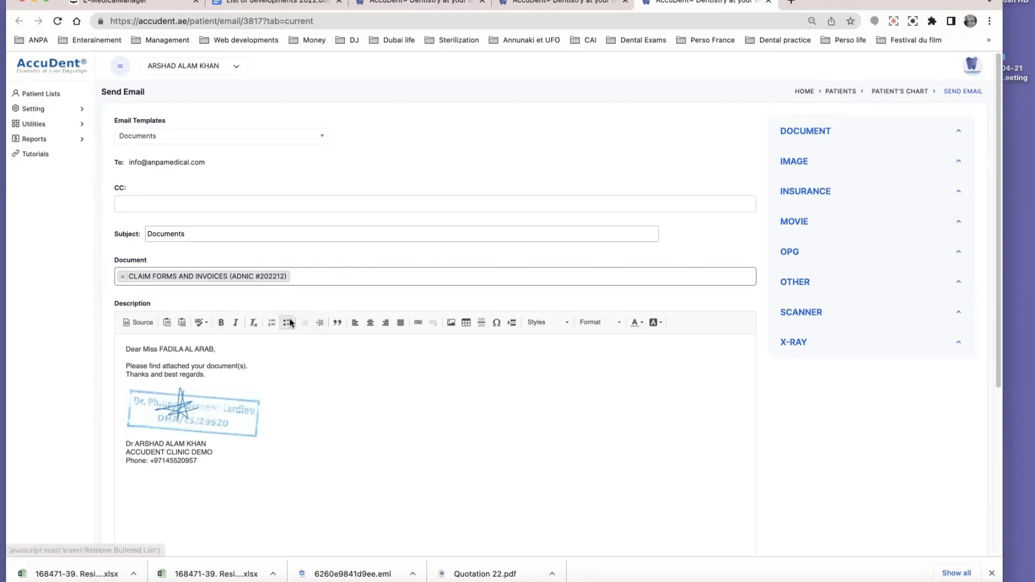
scroll(369, 268, "down", 5)
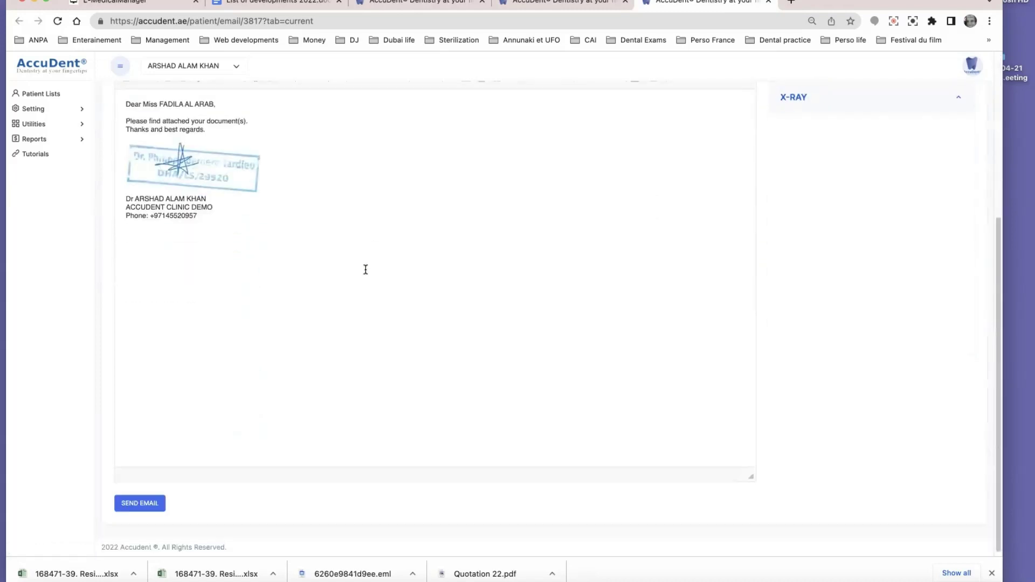
Reopen the same patient from the patient list, record a 500 cash reimbursement in their payments, and check the balance details below the chart
left_click(33, 95)
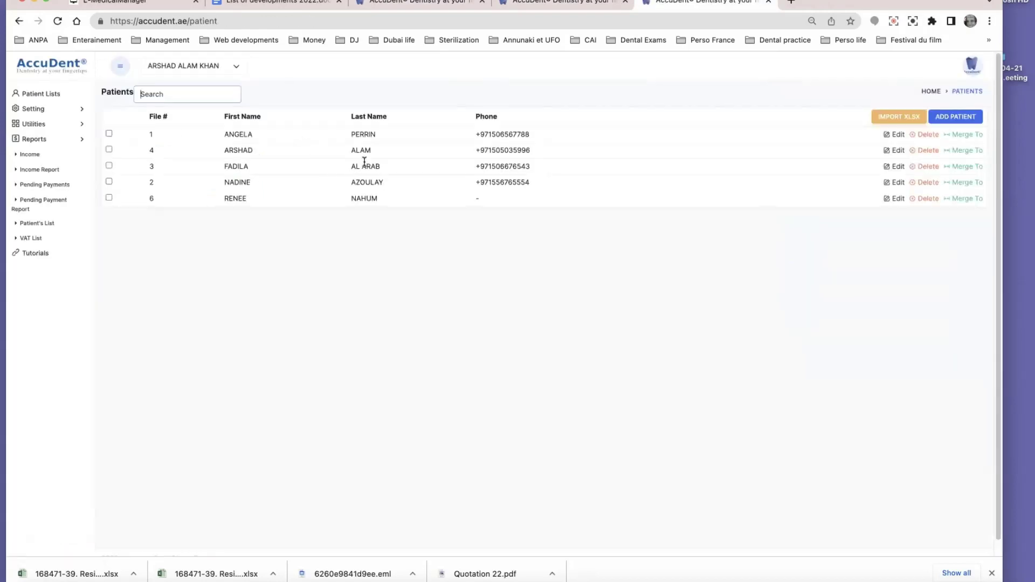
left_click(254, 164)
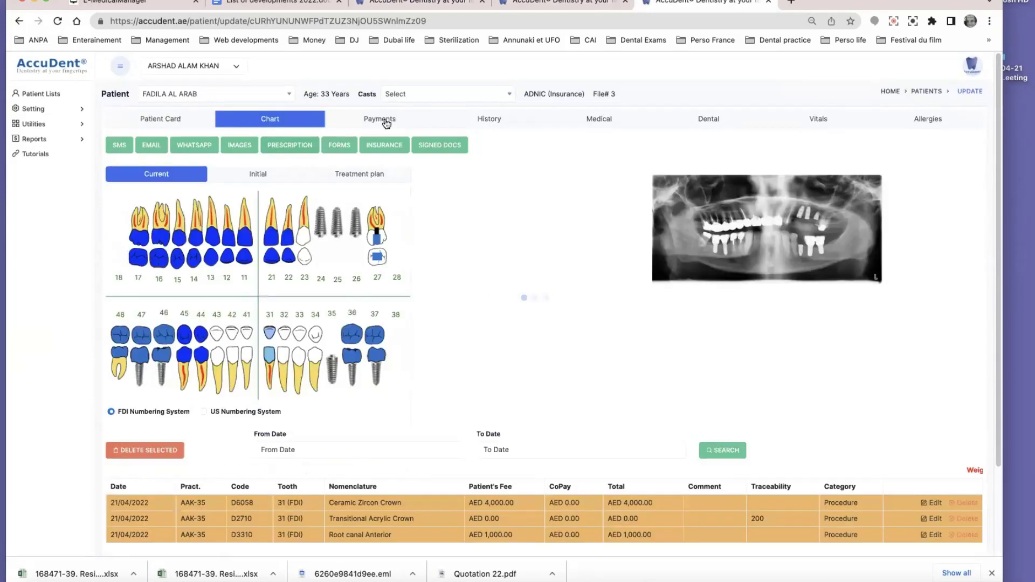
left_click(386, 123)
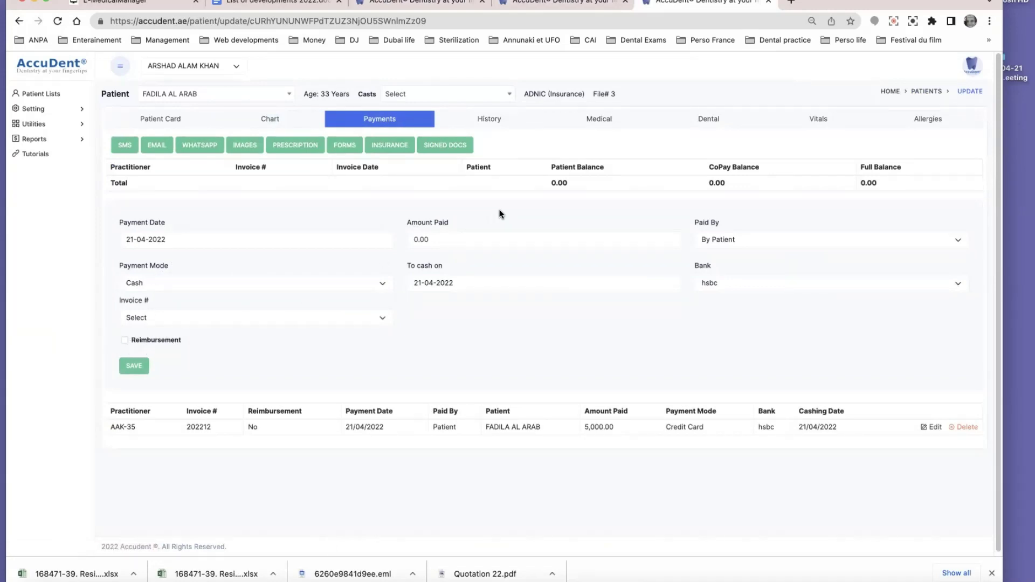
left_click(435, 239)
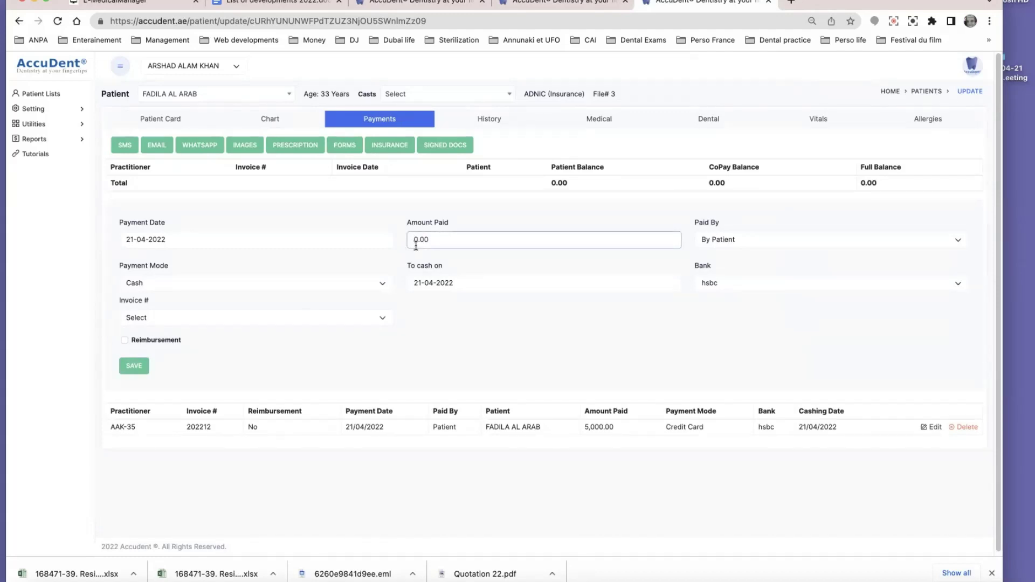
type("500")
left_click(170, 282)
left_click(171, 281)
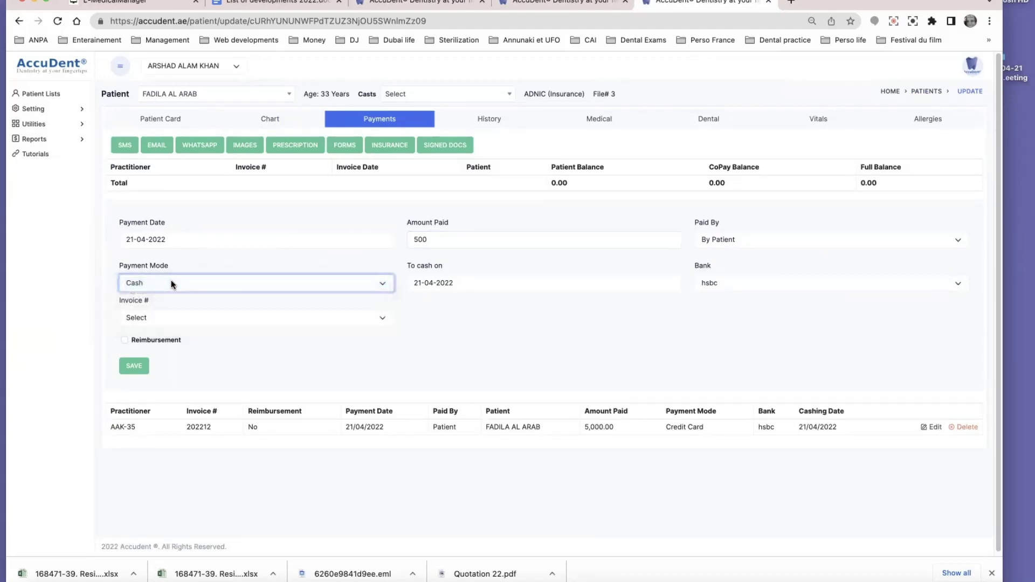
left_click(124, 339)
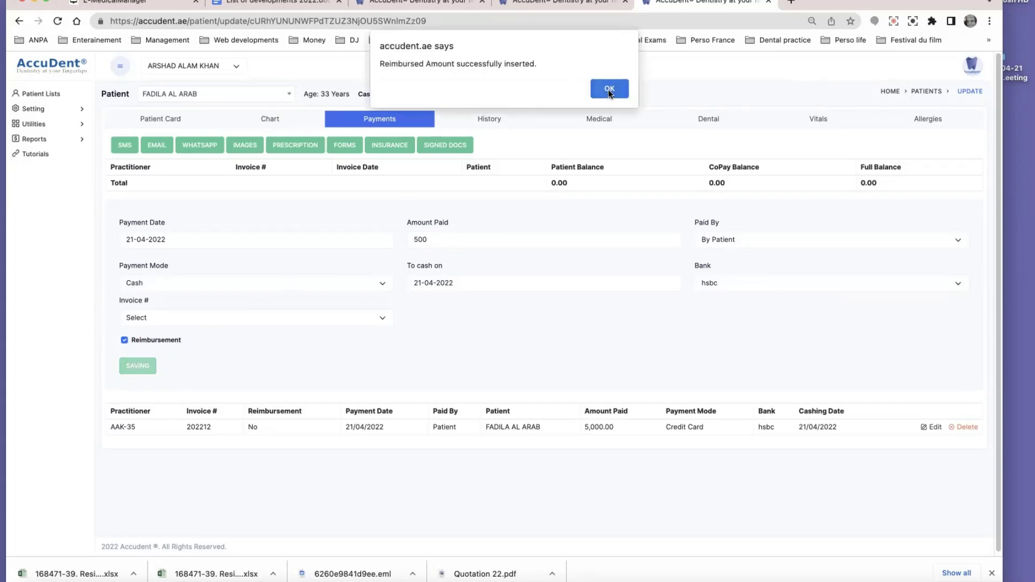
left_click(608, 90)
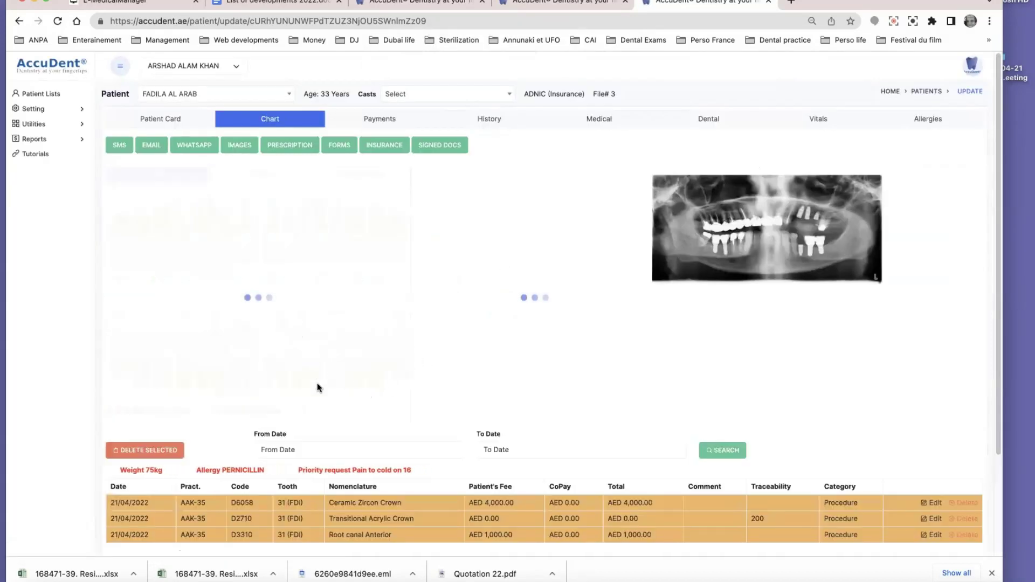
scroll(317, 383, "down", 2)
scroll(400, 460, "down", 1)
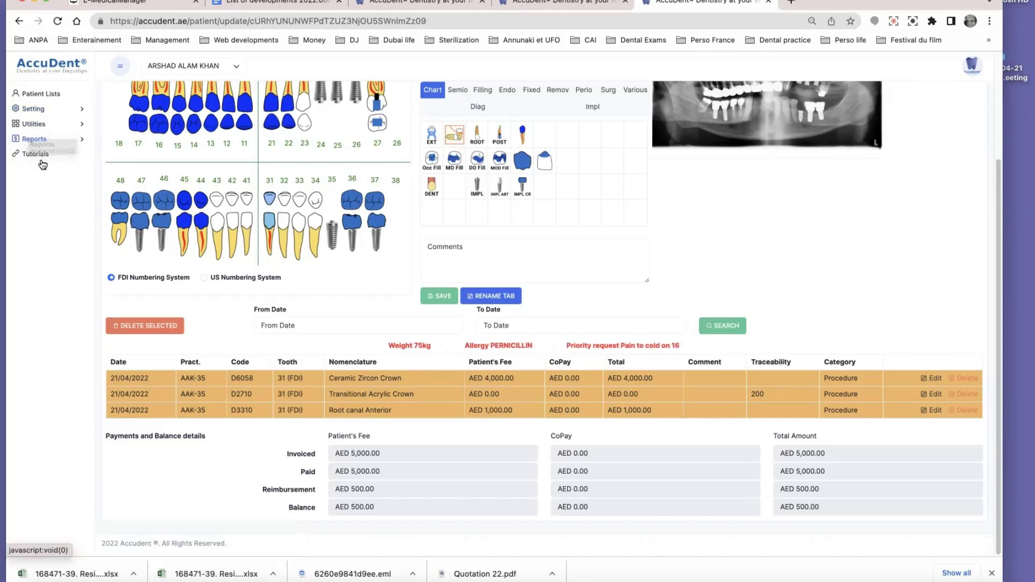
Open the Income report again with the fees password to check the reimbursement entry
left_click(34, 139)
left_click(30, 156)
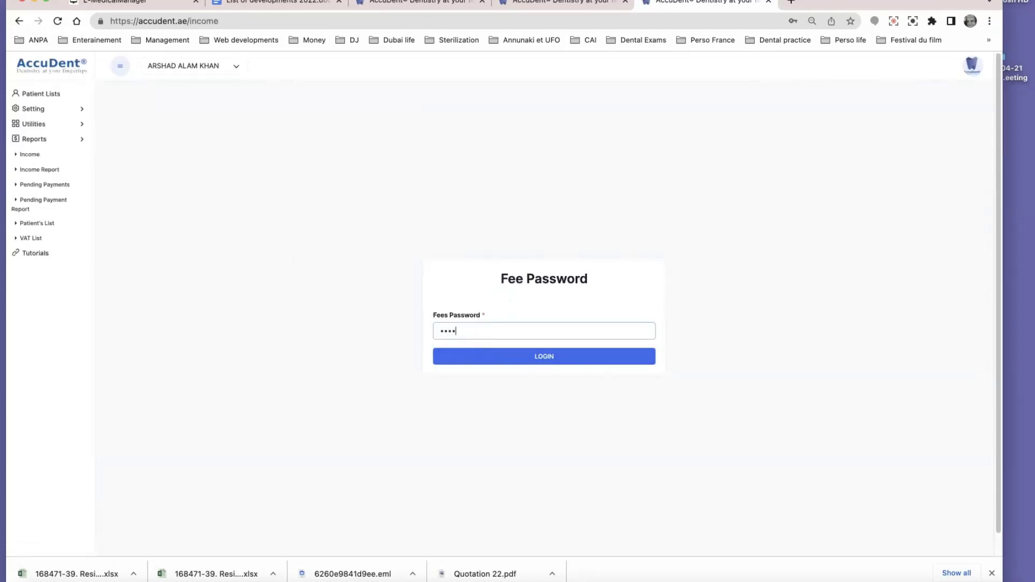
key("Return")
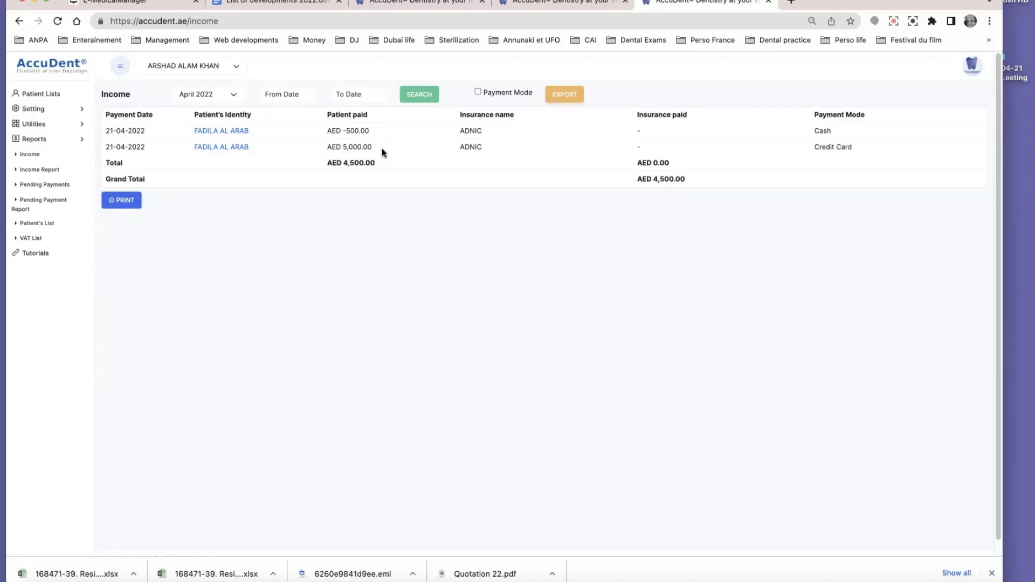
Open the patient from the cash entry in the Income report and void the posted 21/04/2022 ADNIC claim and invoice in their history
left_click(230, 132)
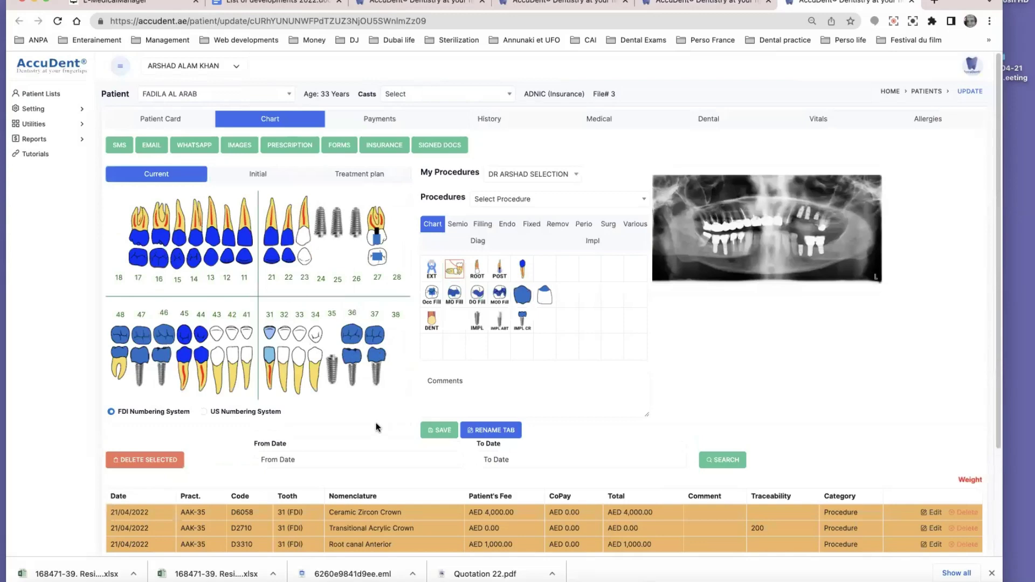
scroll(508, 475, "down", 2)
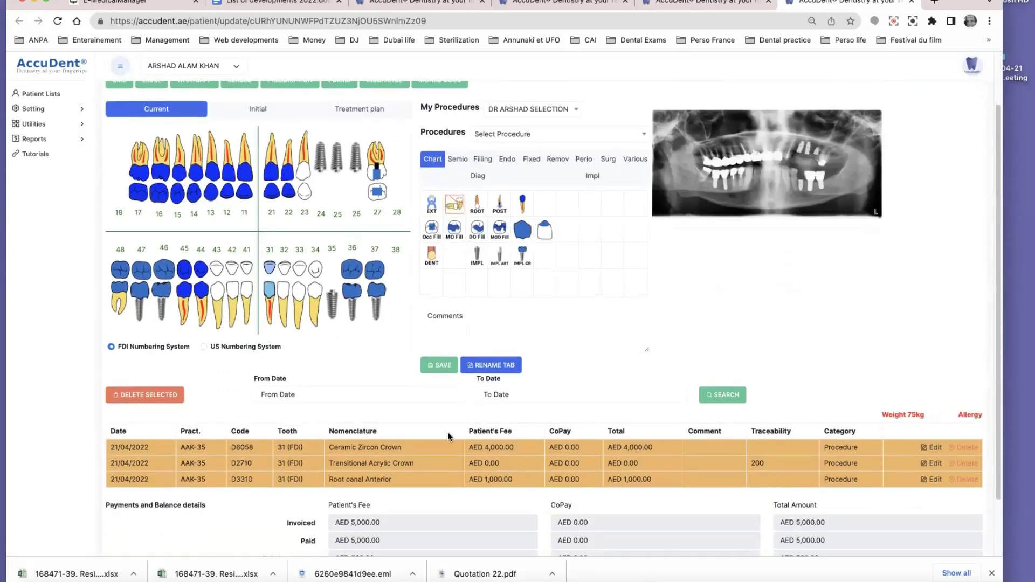
scroll(327, 185, "up", 2)
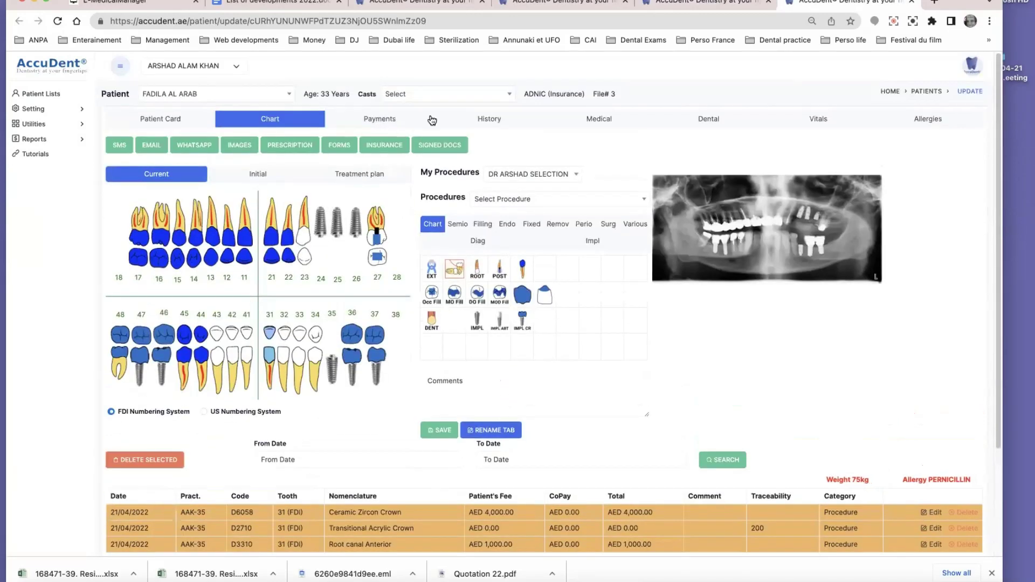
left_click(488, 117)
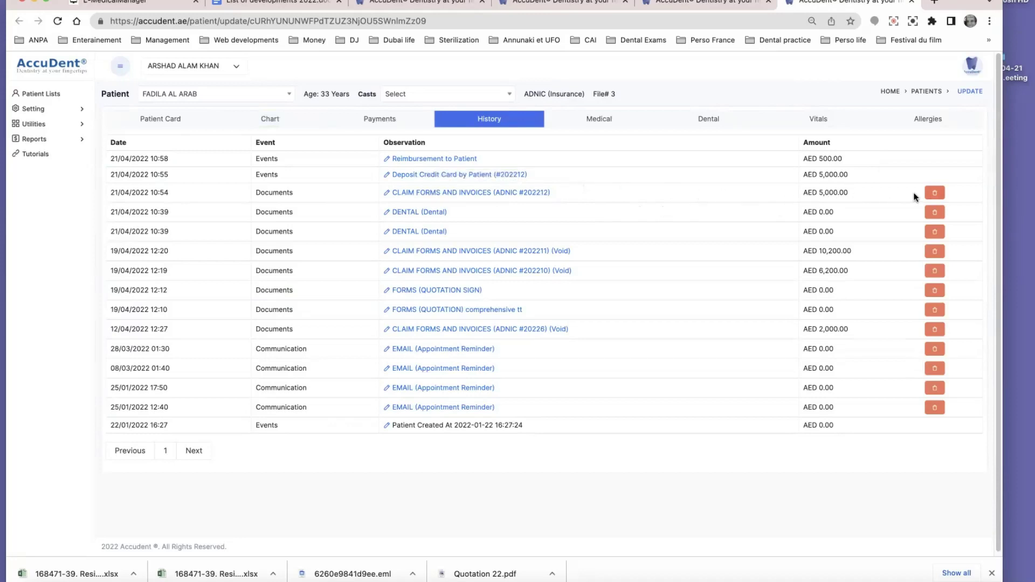
left_click(935, 193)
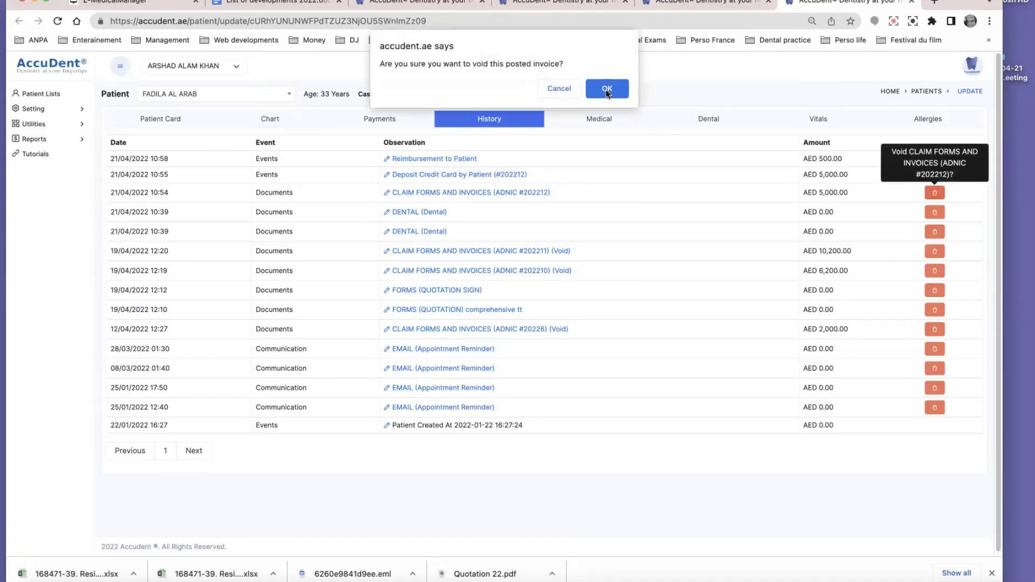
left_click(606, 90)
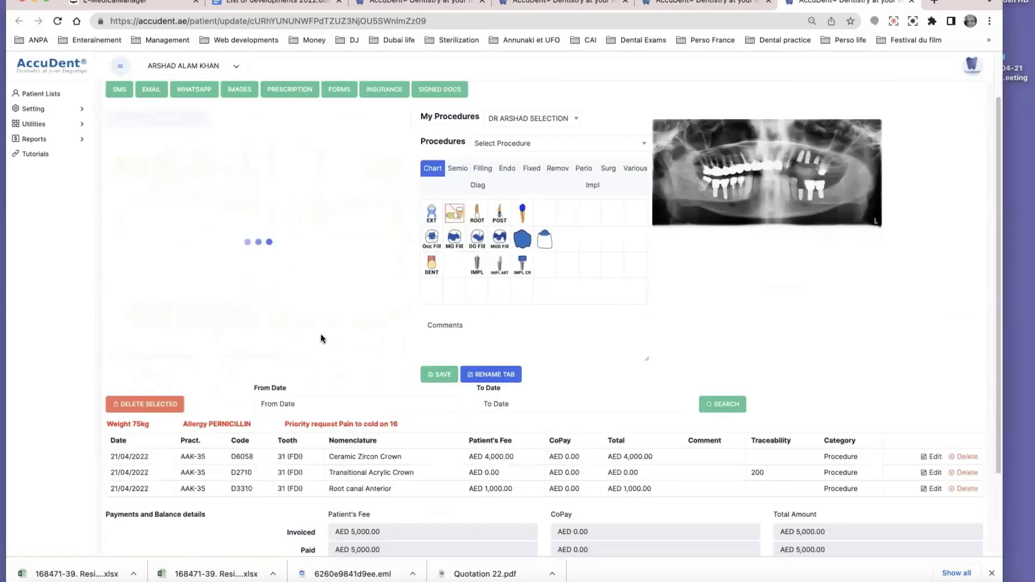
Set the patient's fee of the Ceramic Zircon Crown procedure on tooth 31 to 1000 and save the change
scroll(322, 339, "down", 2)
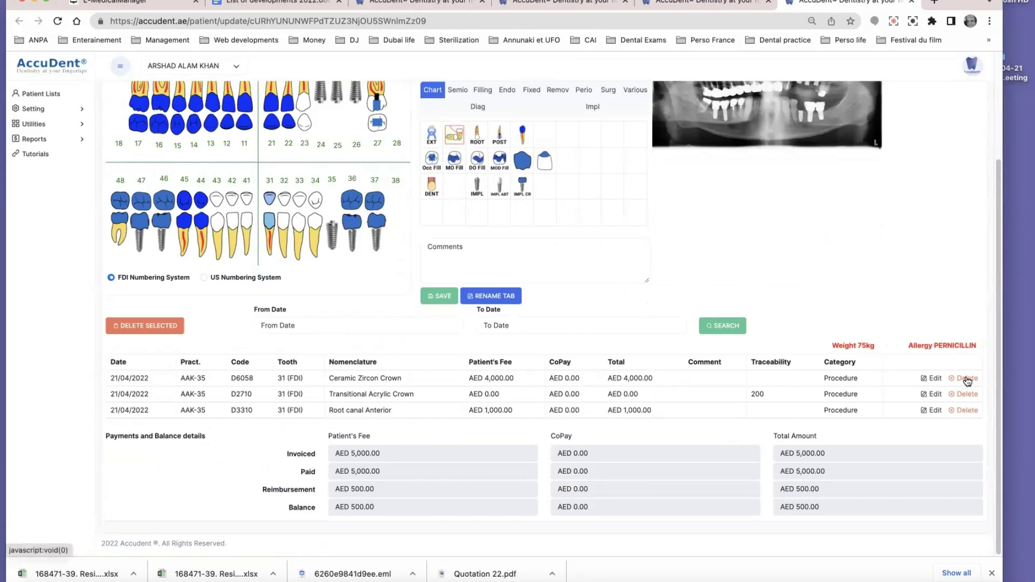
left_click(632, 376)
left_click(633, 376)
double_click(632, 376)
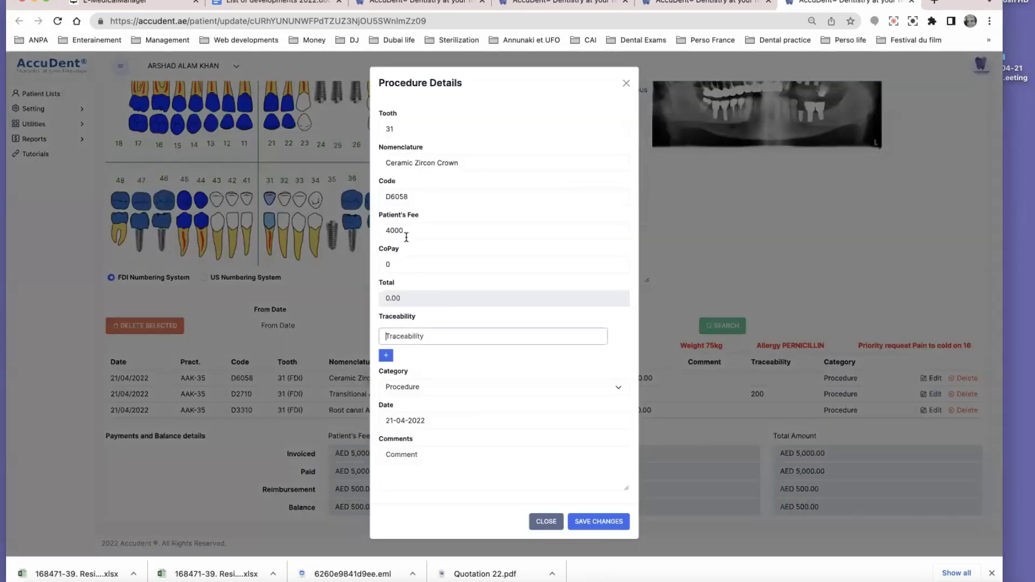
double_click(399, 230)
type("1000")
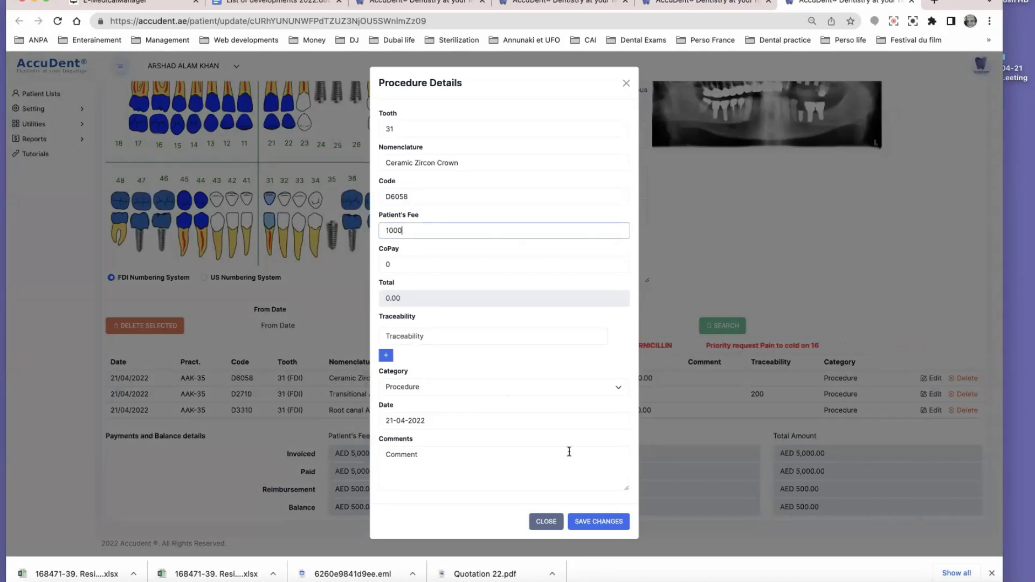
left_click(594, 518)
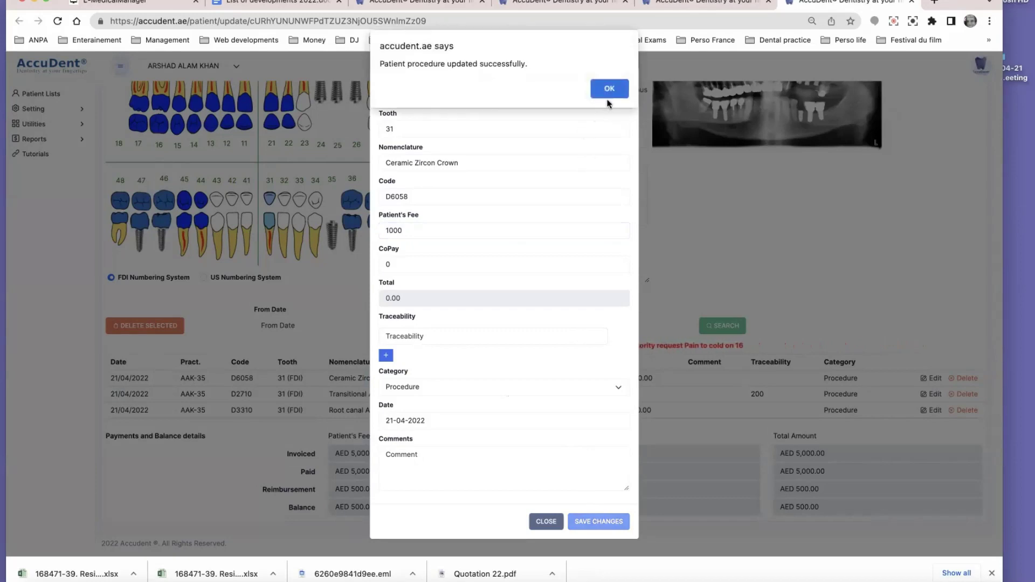
left_click(610, 88)
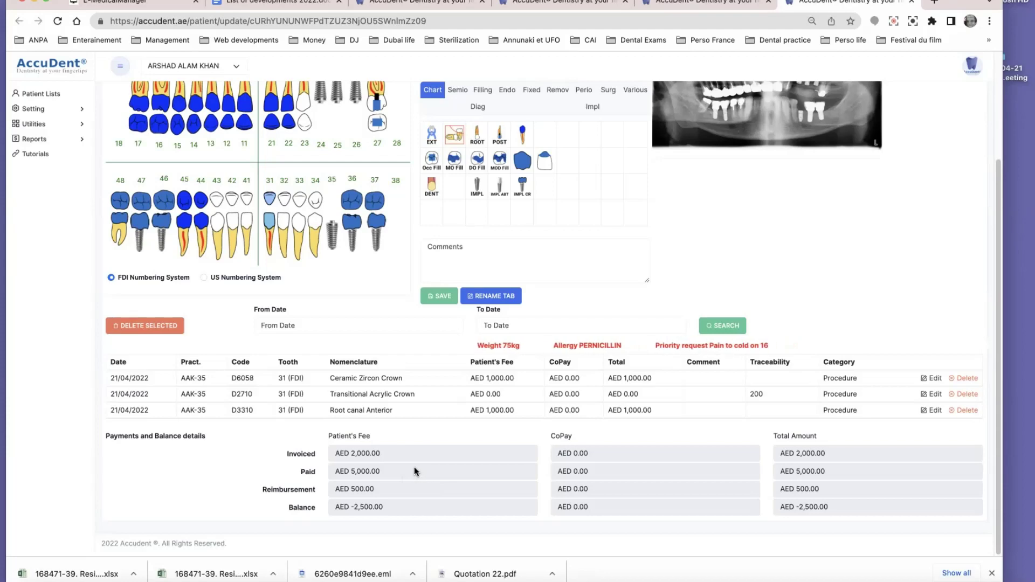
Open the patient's payments from the chart
scroll(411, 444, "up", 5)
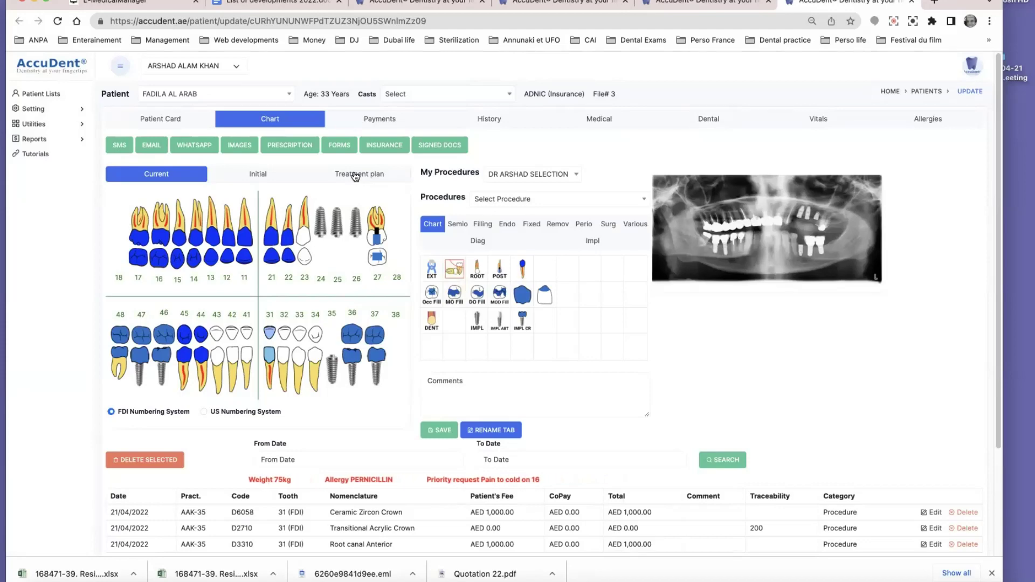
left_click(375, 122)
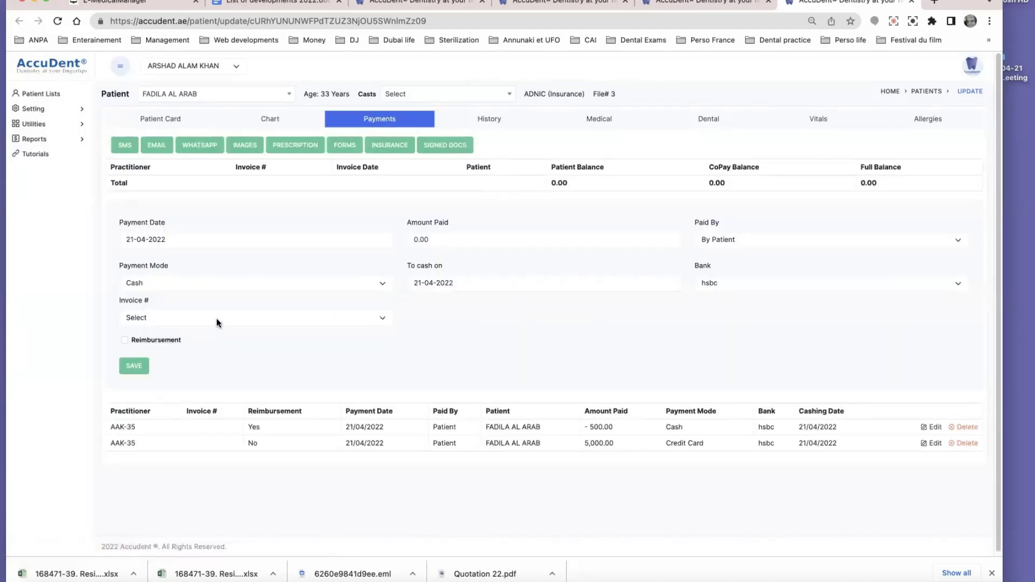